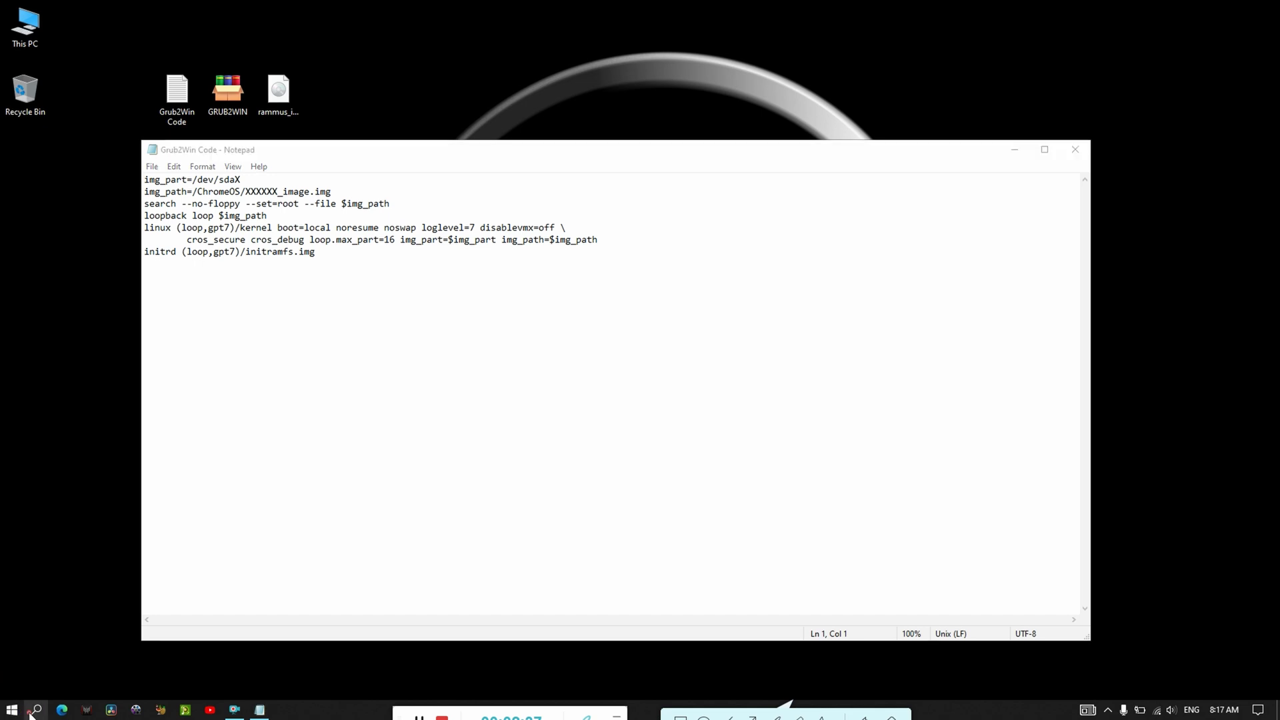
Step: Search Windows for 'disk' and open 'Create and format hard disk partitions' (Disk Management)
left_click(36, 709)
type("s")
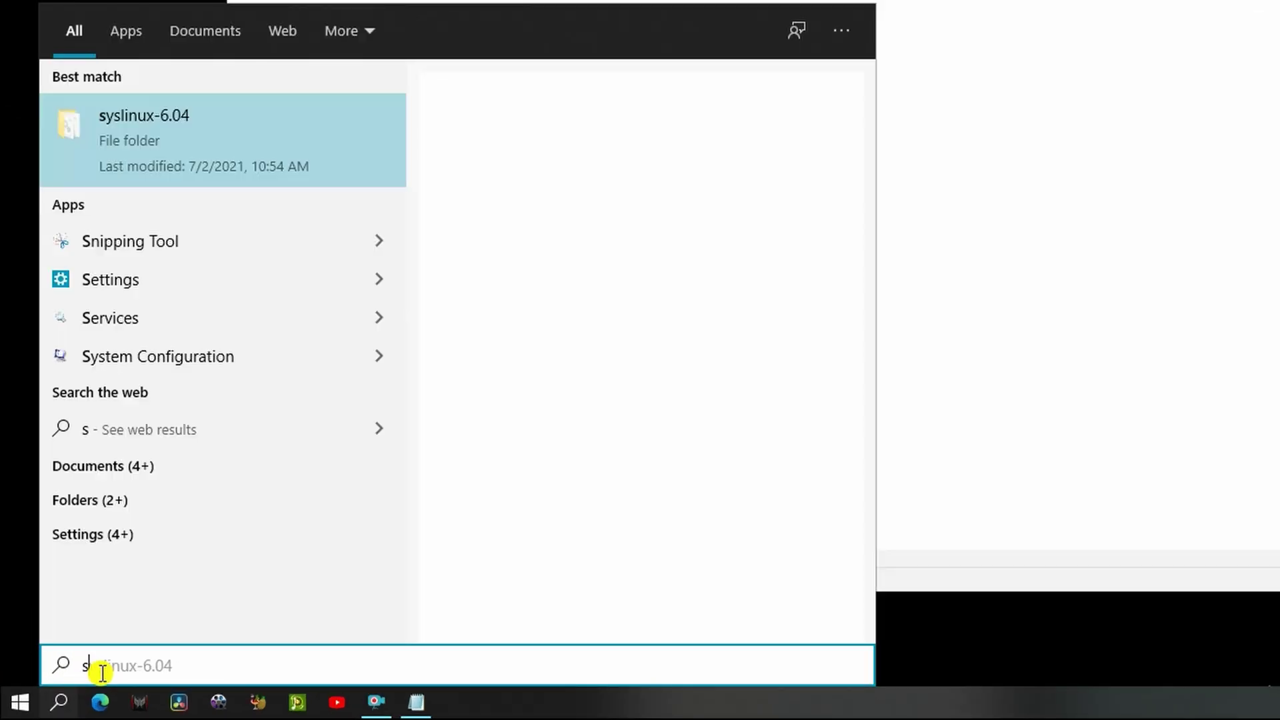
key("BackSpace")
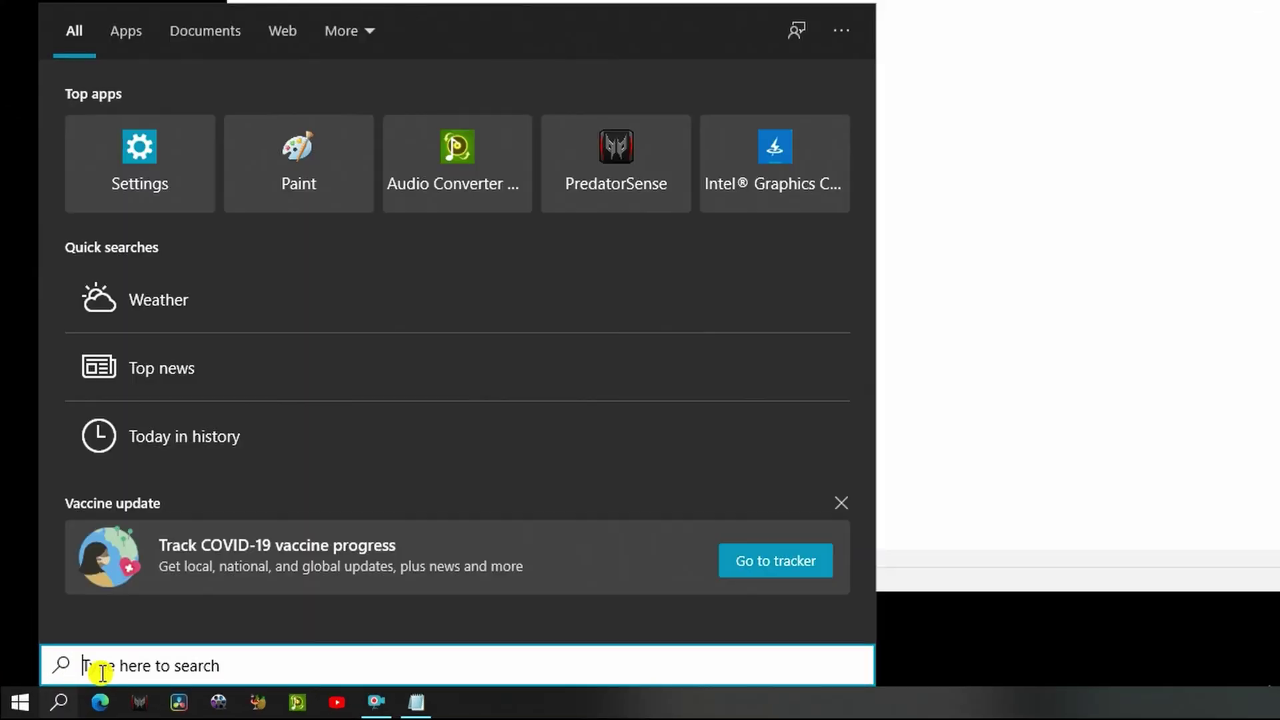
type("disk")
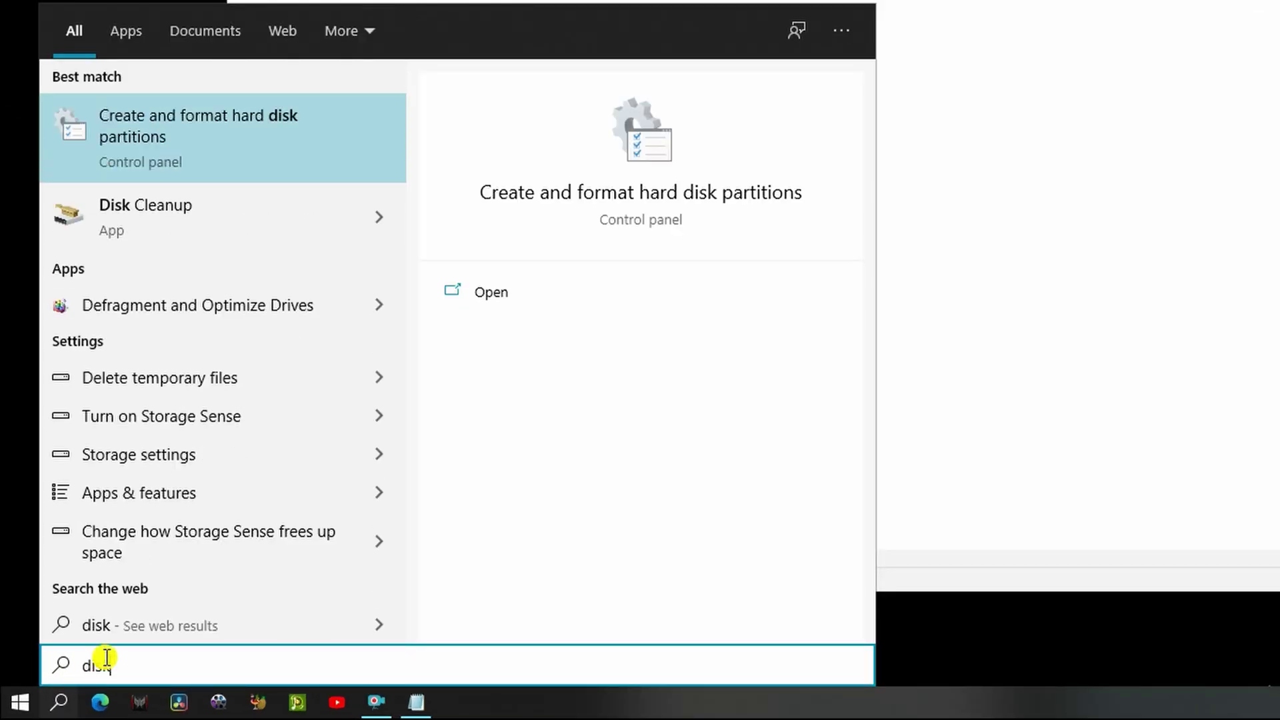
left_click(170, 124)
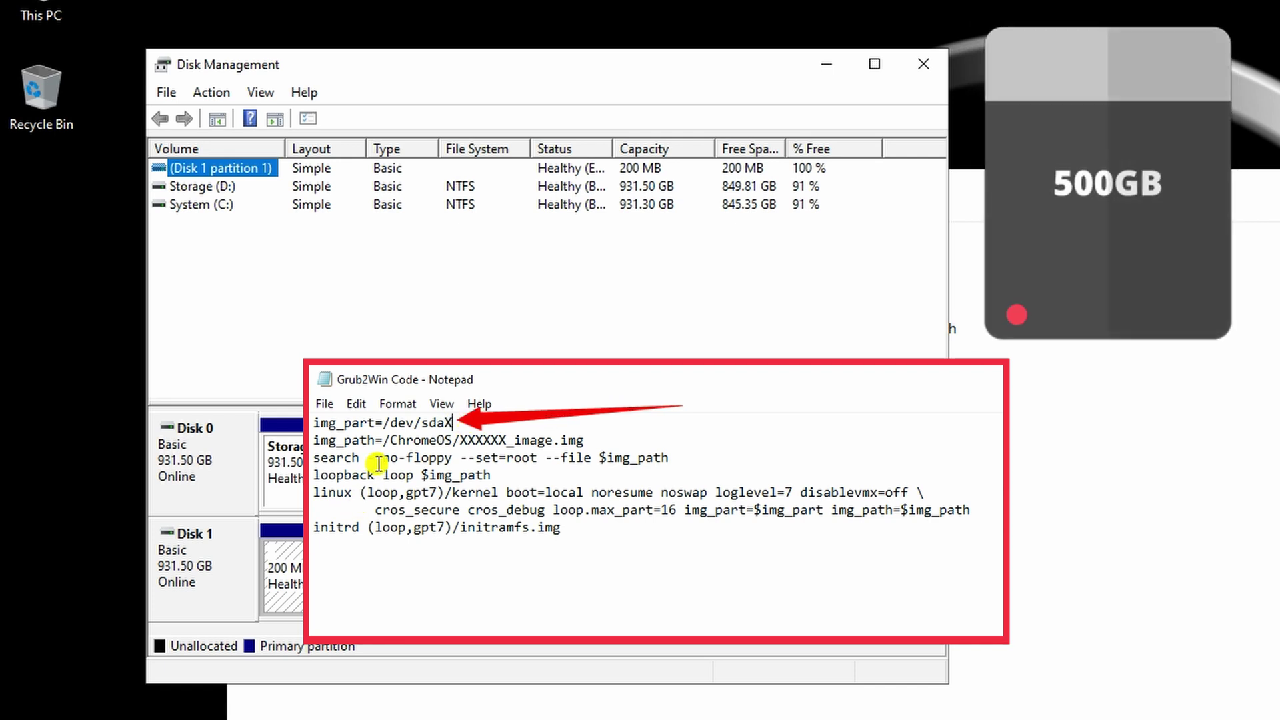
Step: Shrink Storage (D:) by 50000 MB, freeing 48.83 GB of unallocated space
right_click(556, 472)
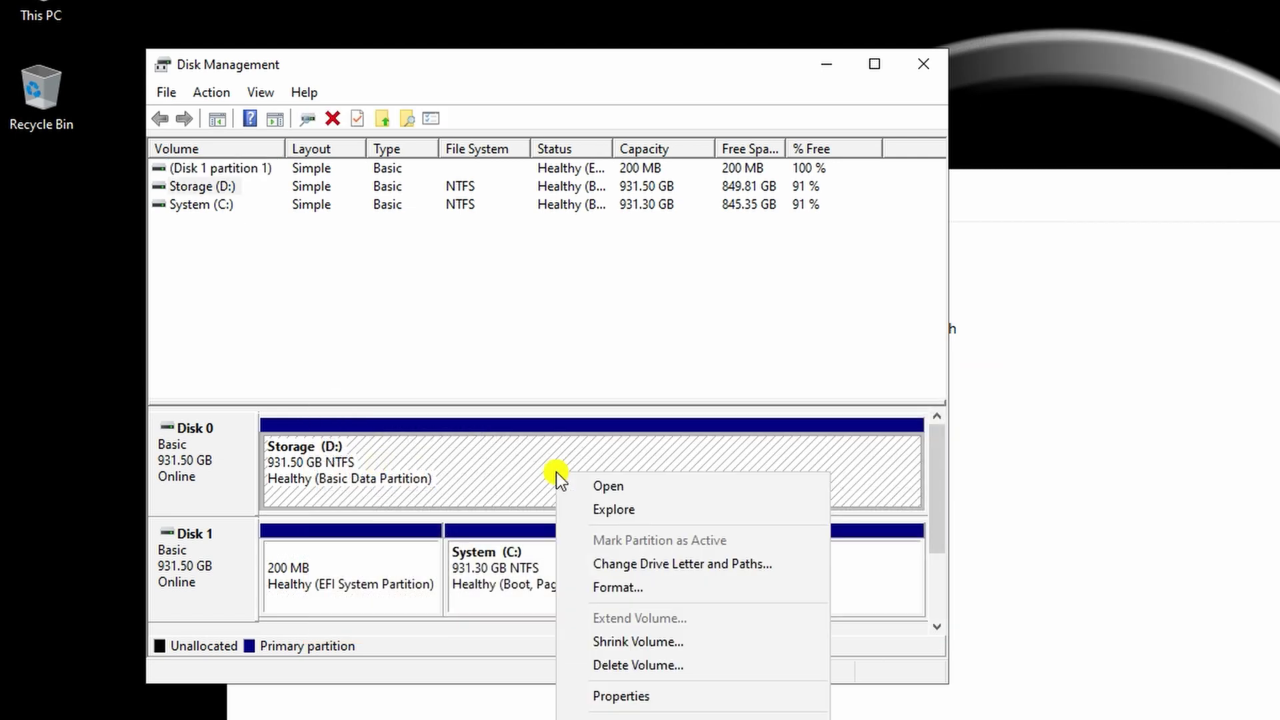
left_click(740, 645)
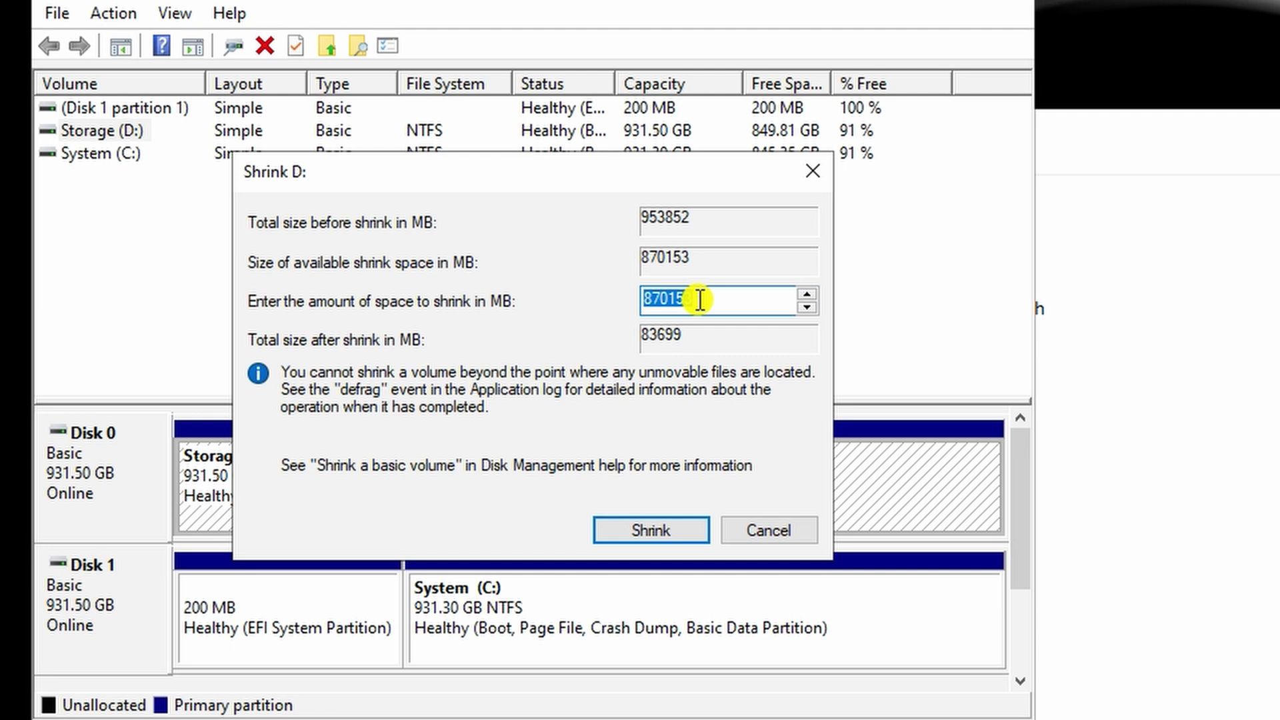
type("50000")
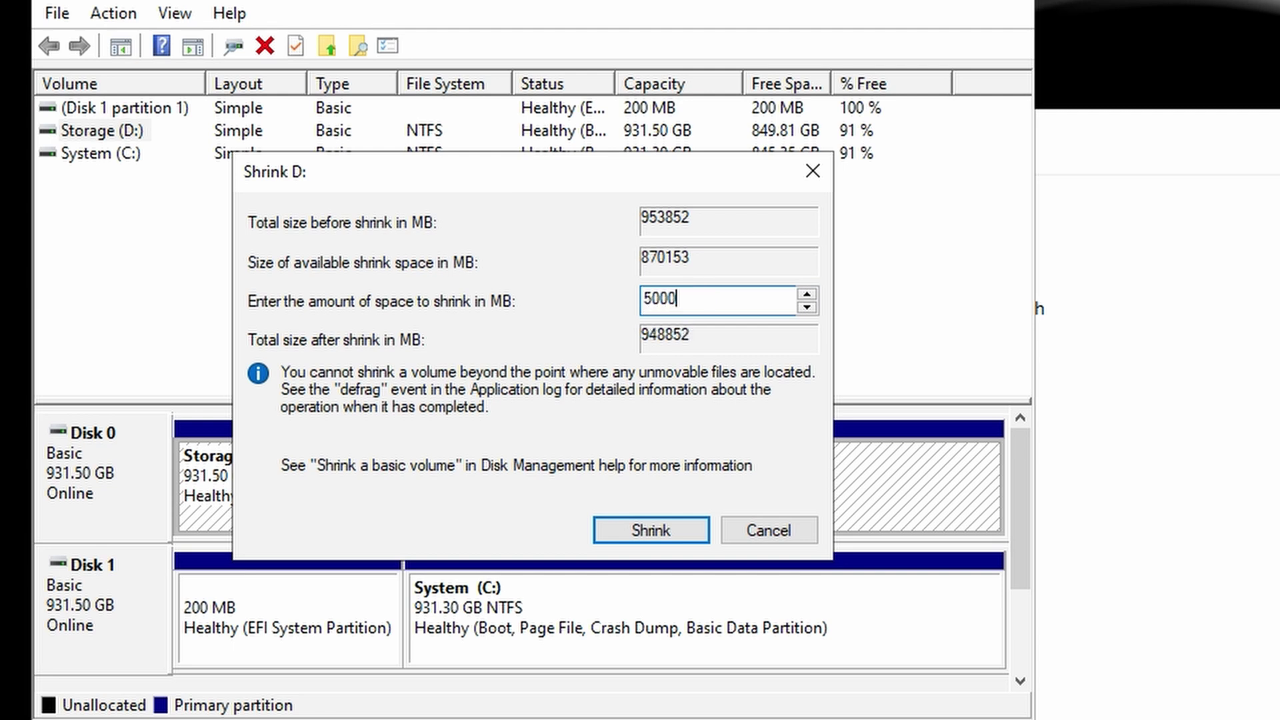
left_click(639, 532)
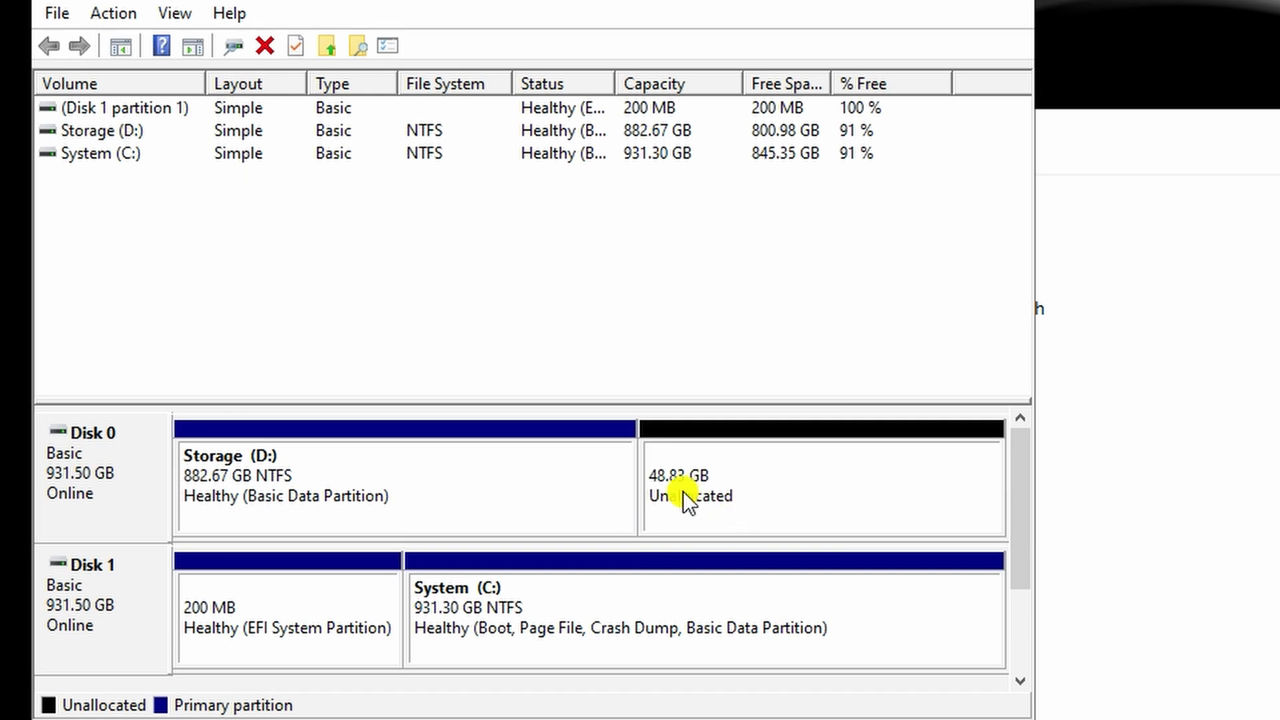
Step: Start a New Simple Volume on the unallocated space, keeping full size and drive letter E
left_click(718, 501)
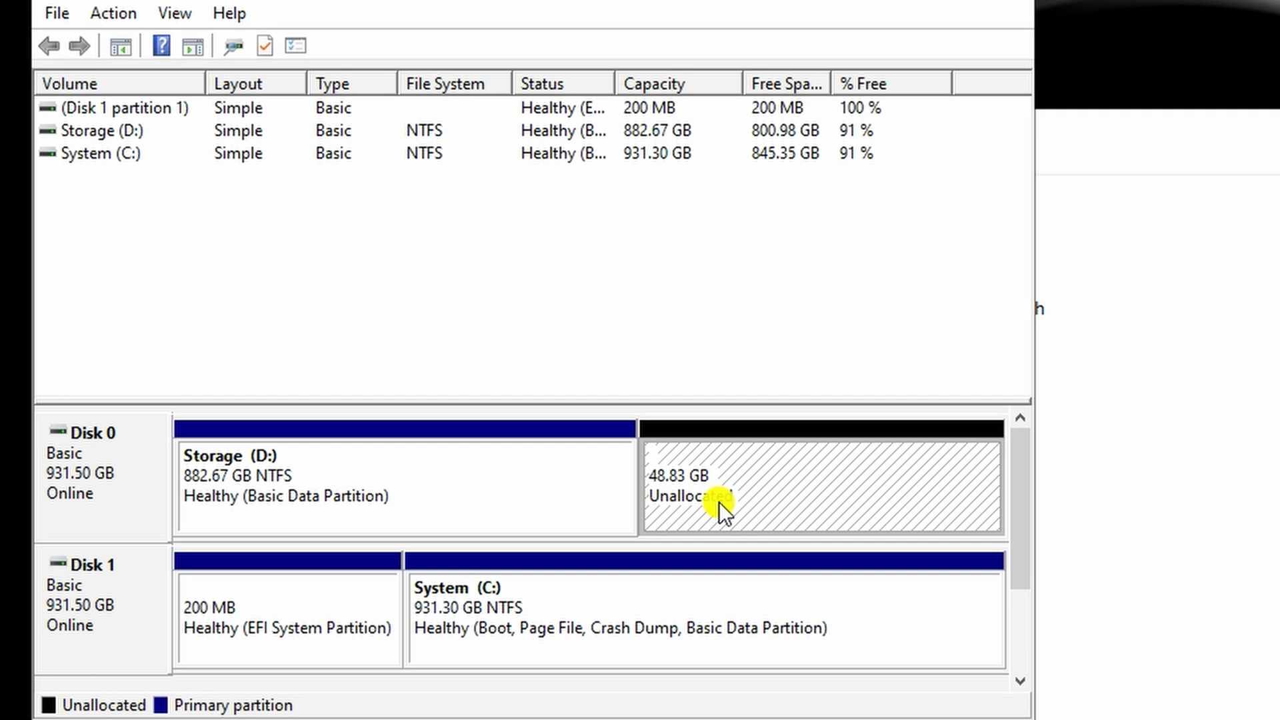
right_click(723, 498)
left_click(792, 525)
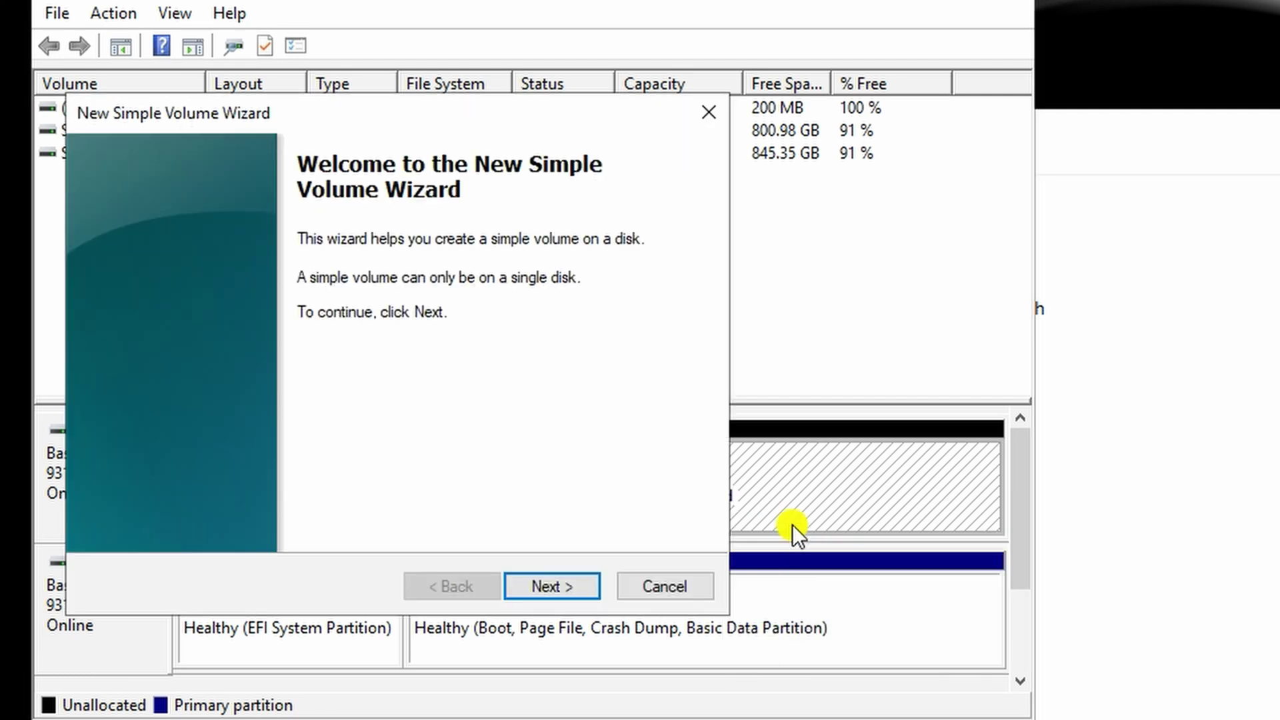
left_click(558, 590)
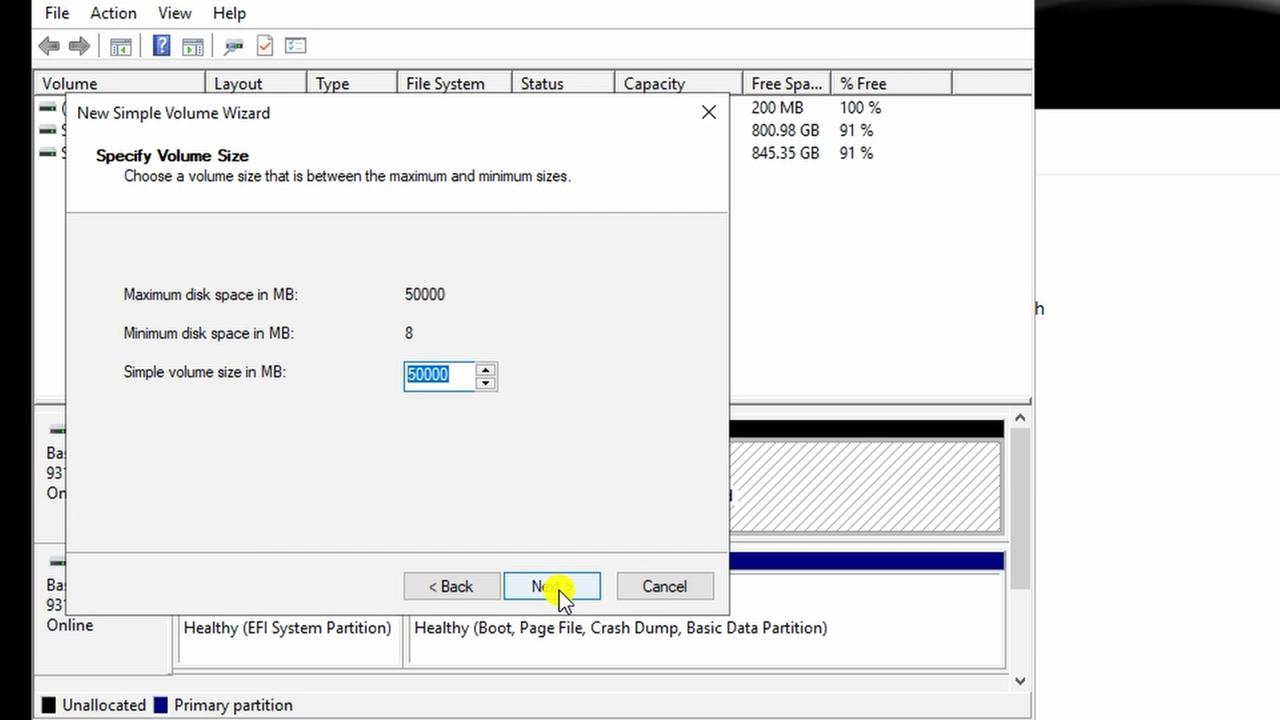
left_click(558, 589)
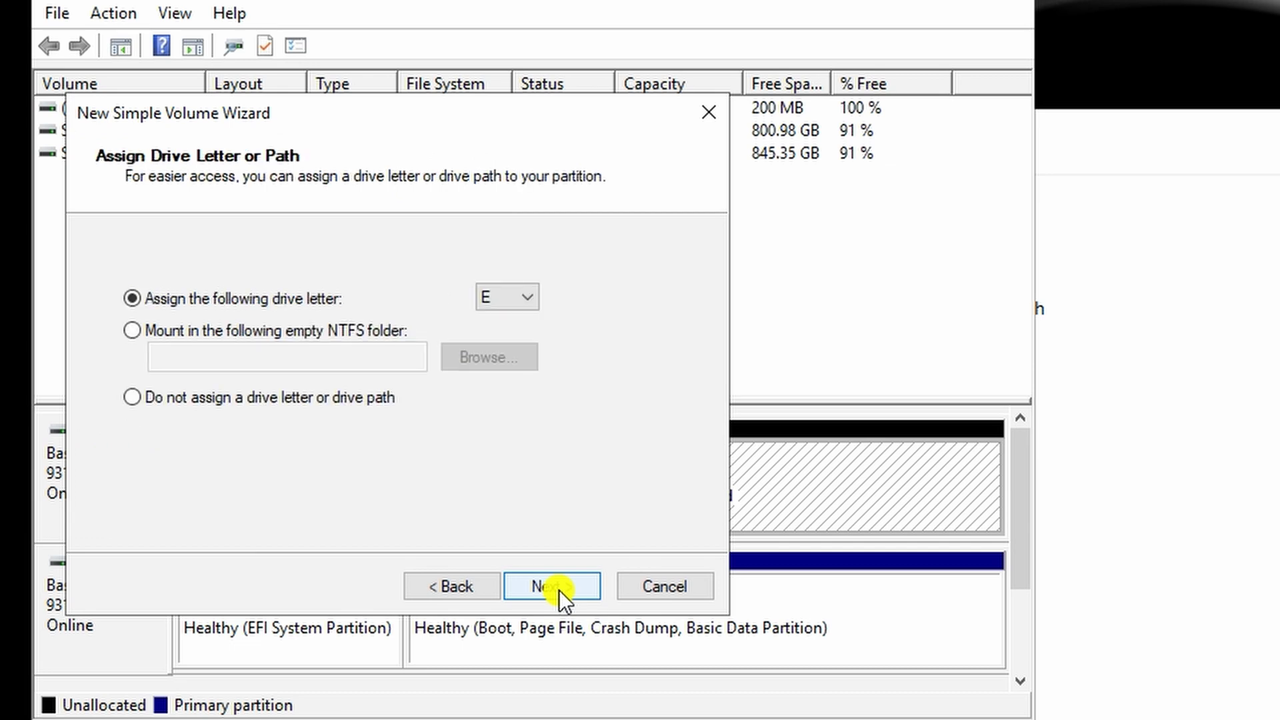
left_click(559, 590)
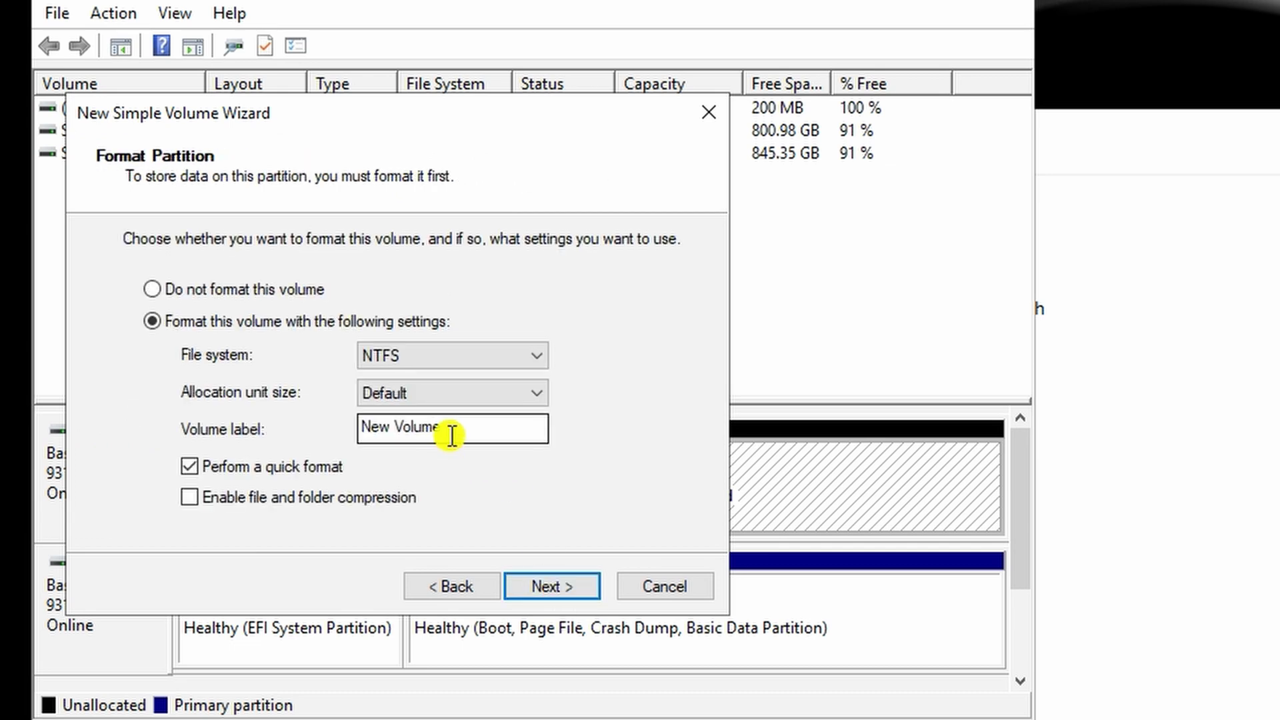
Step: Label the volume ChromeOS, copied from the Notepad code, and finish NTFS formatting
left_click_drag(452, 434, 360, 430)
key("alt+Tab")
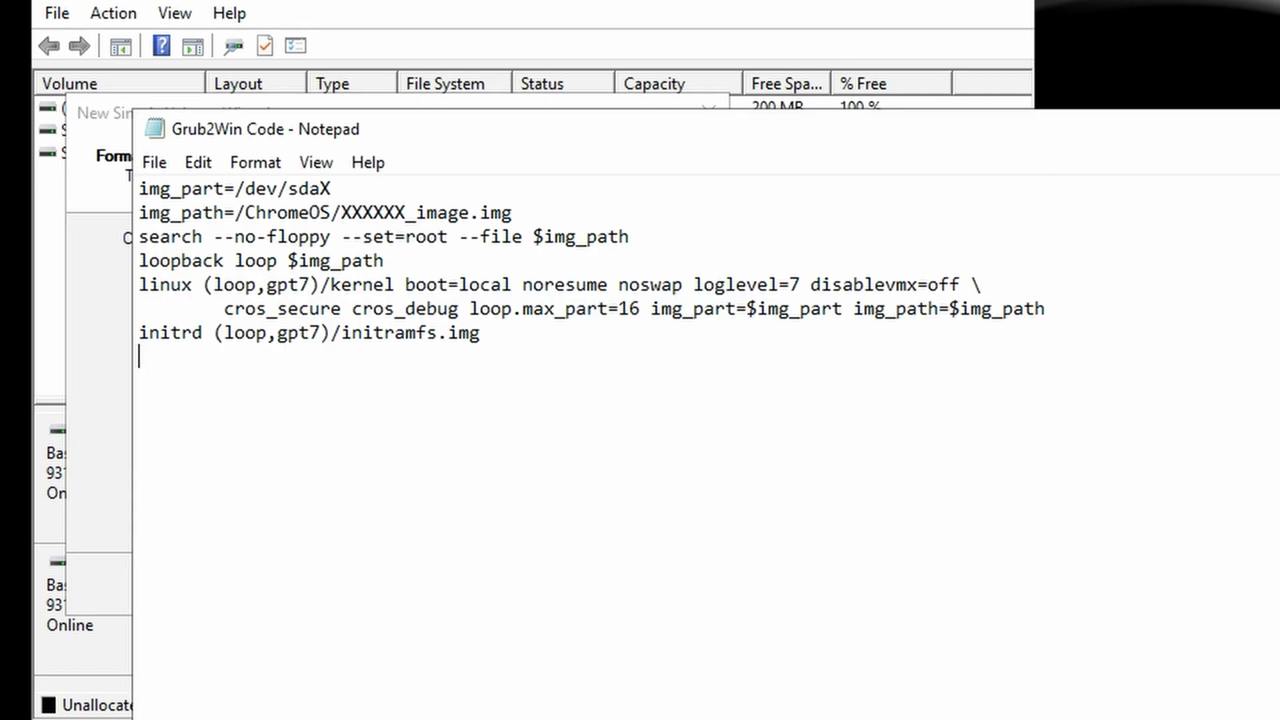
left_click_drag(246, 213, 329, 226)
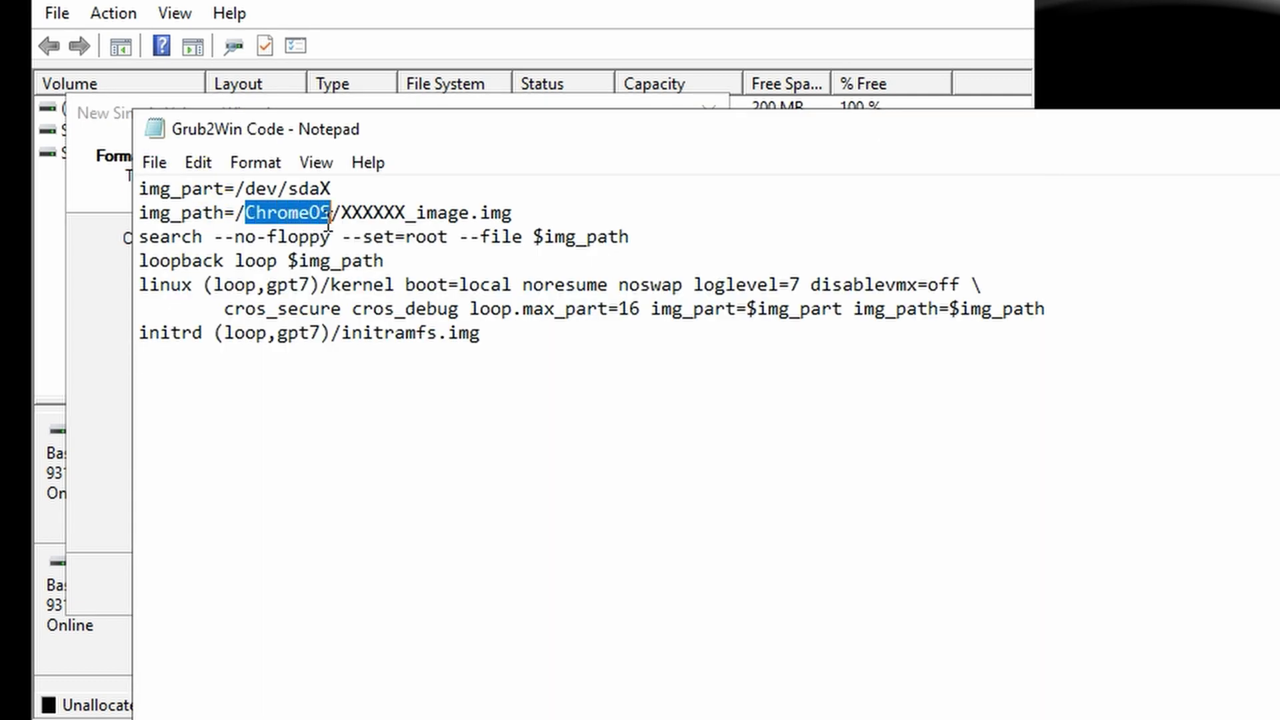
right_click(306, 210)
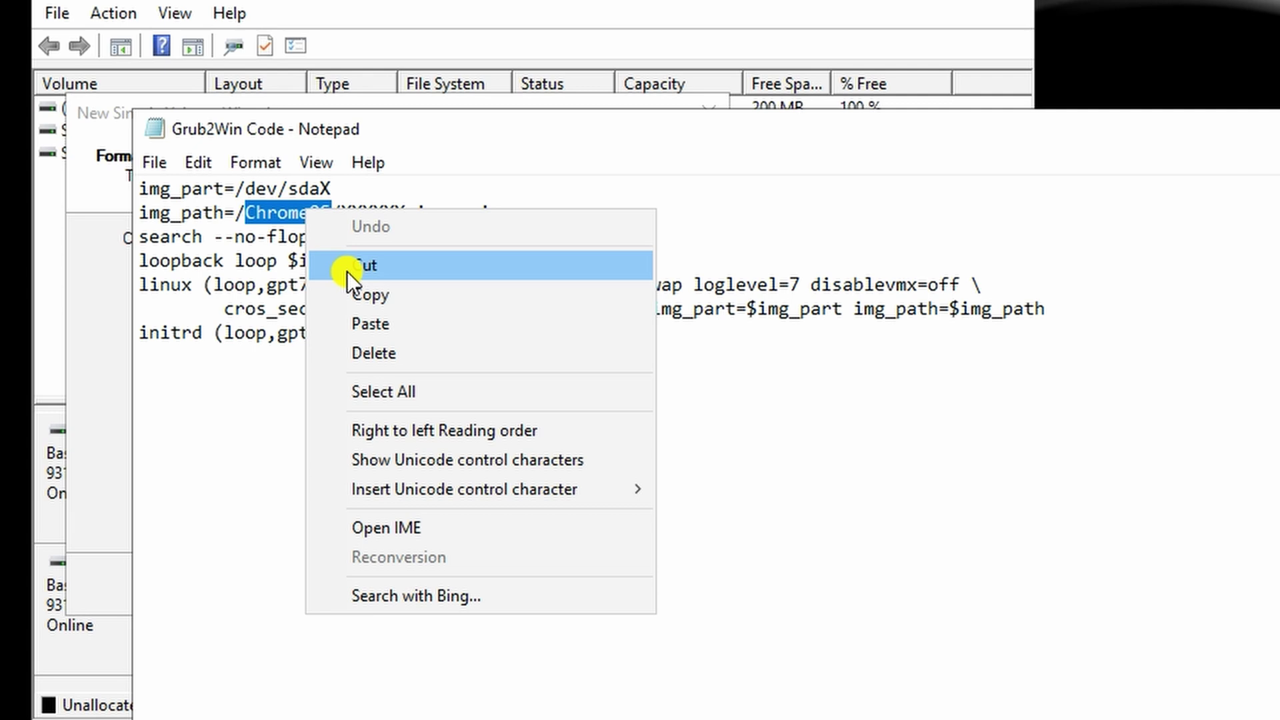
left_click(355, 292)
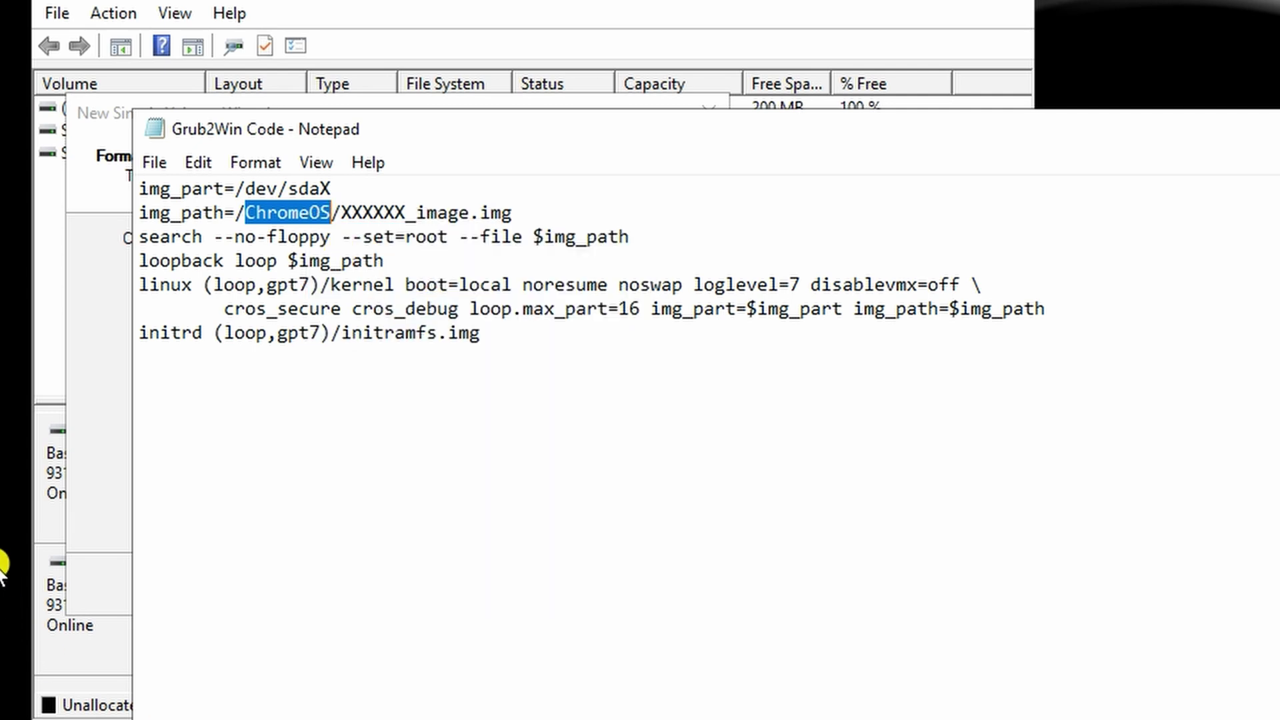
left_click(101, 281)
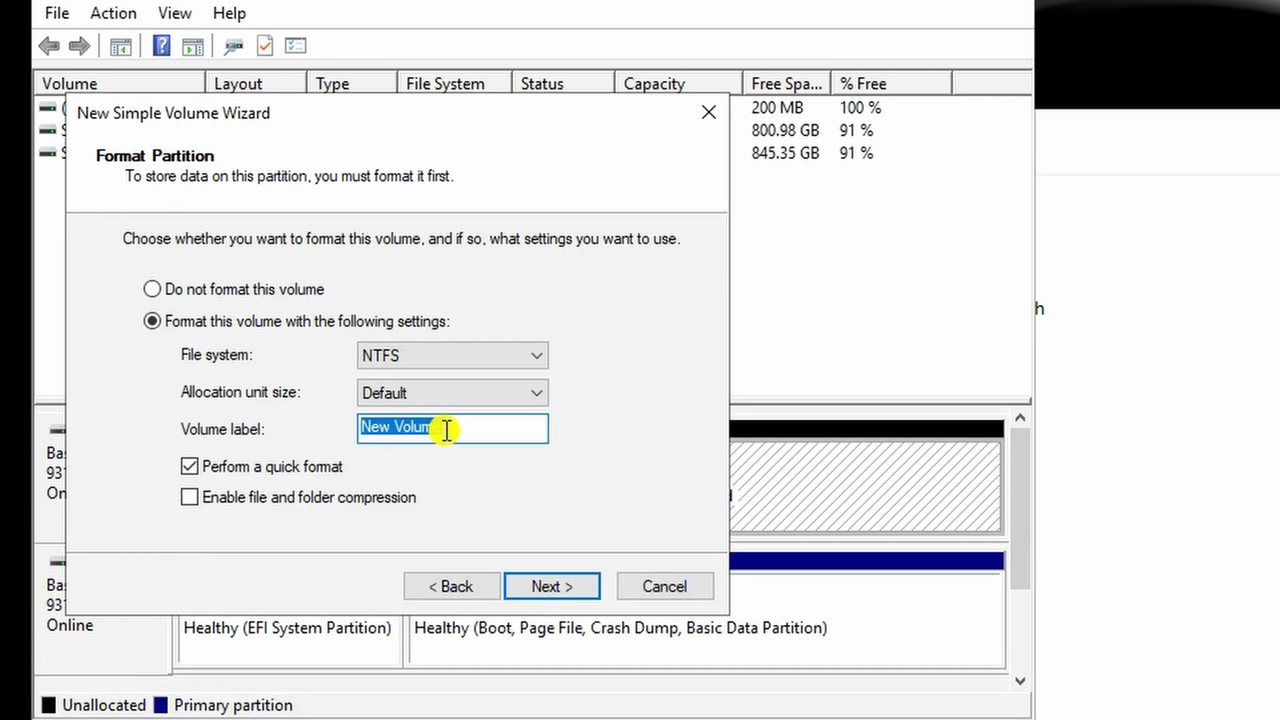
right_click(421, 429)
left_click(468, 539)
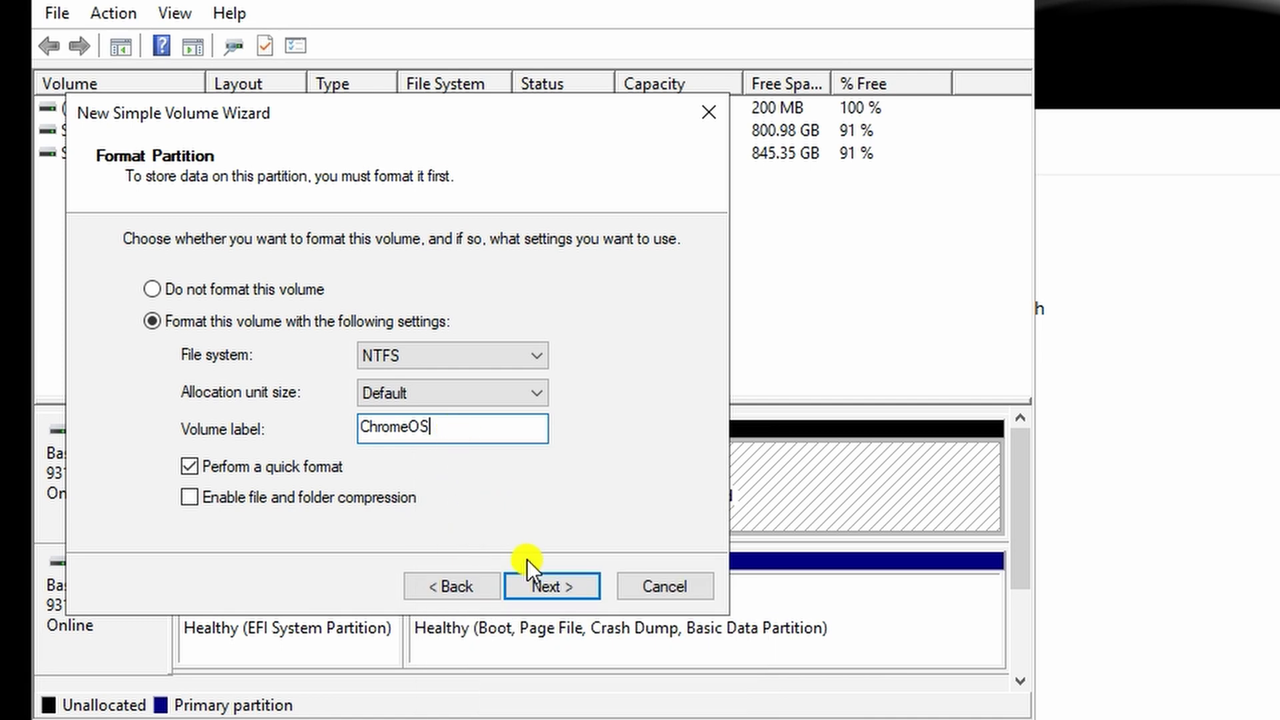
left_click(548, 583)
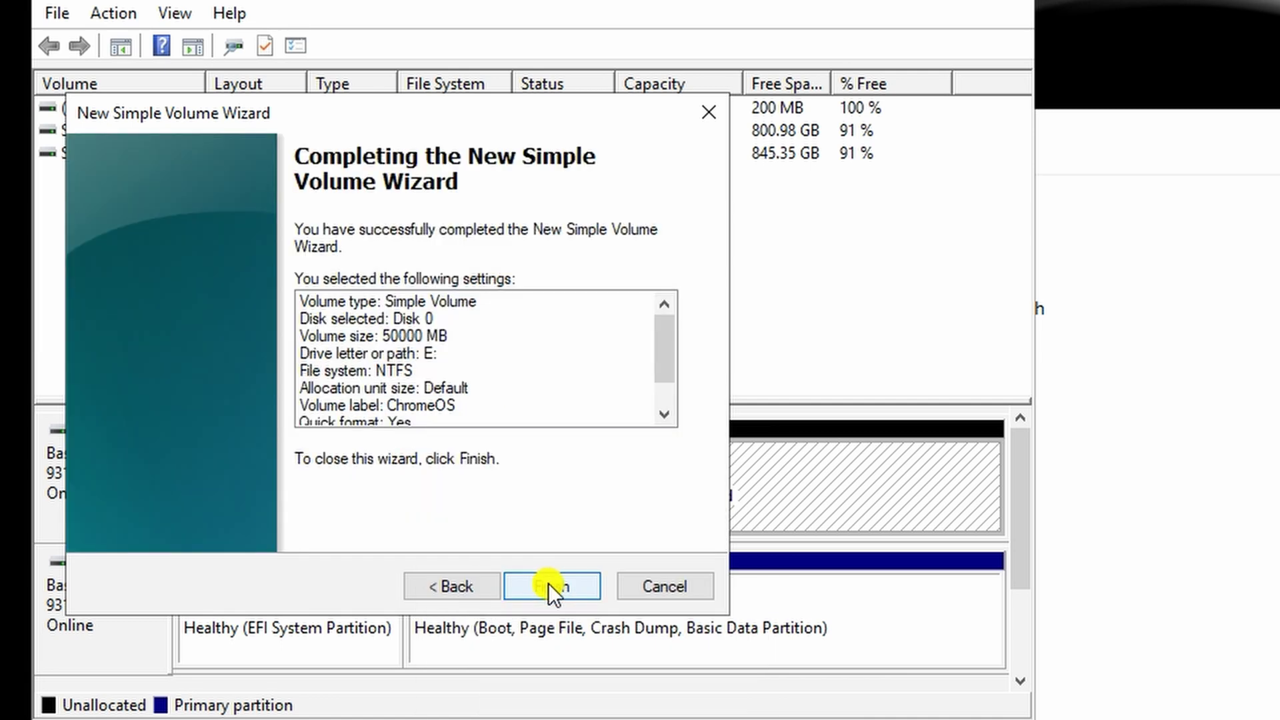
left_click(547, 583)
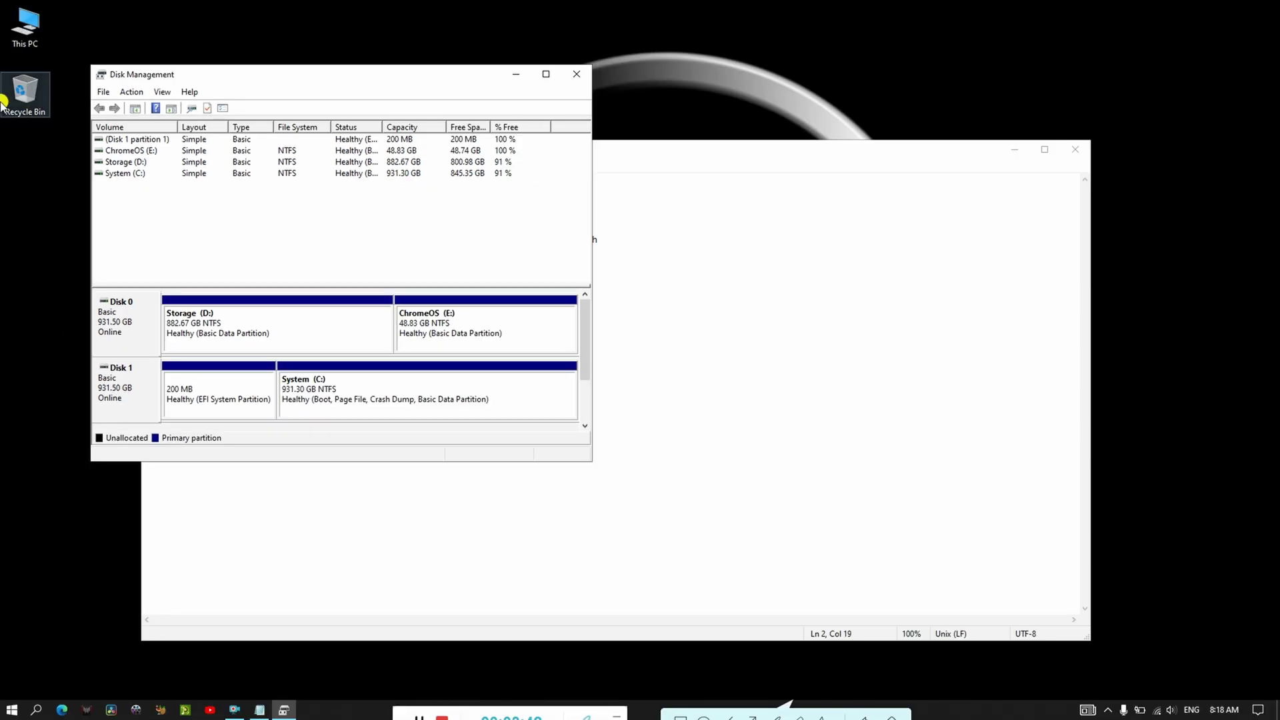
Step: Open the ChromeOS (E:) drive from This PC
double_click(24, 24)
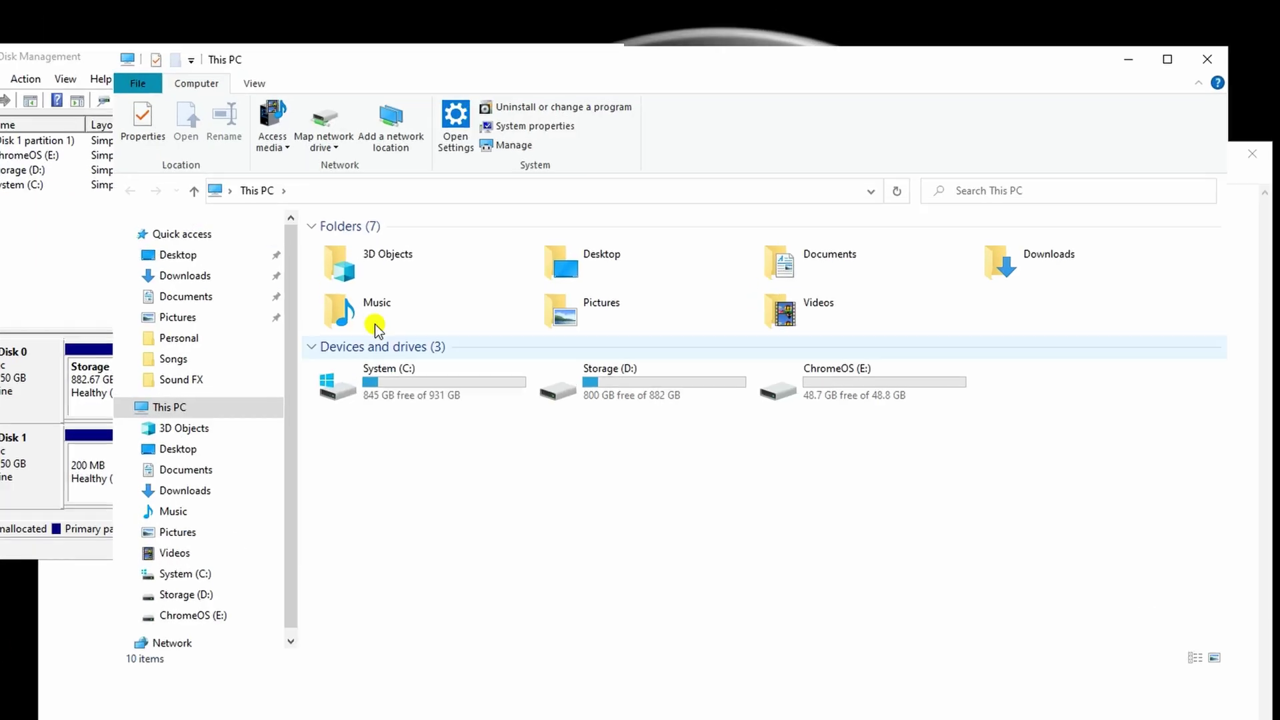
left_click(846, 398)
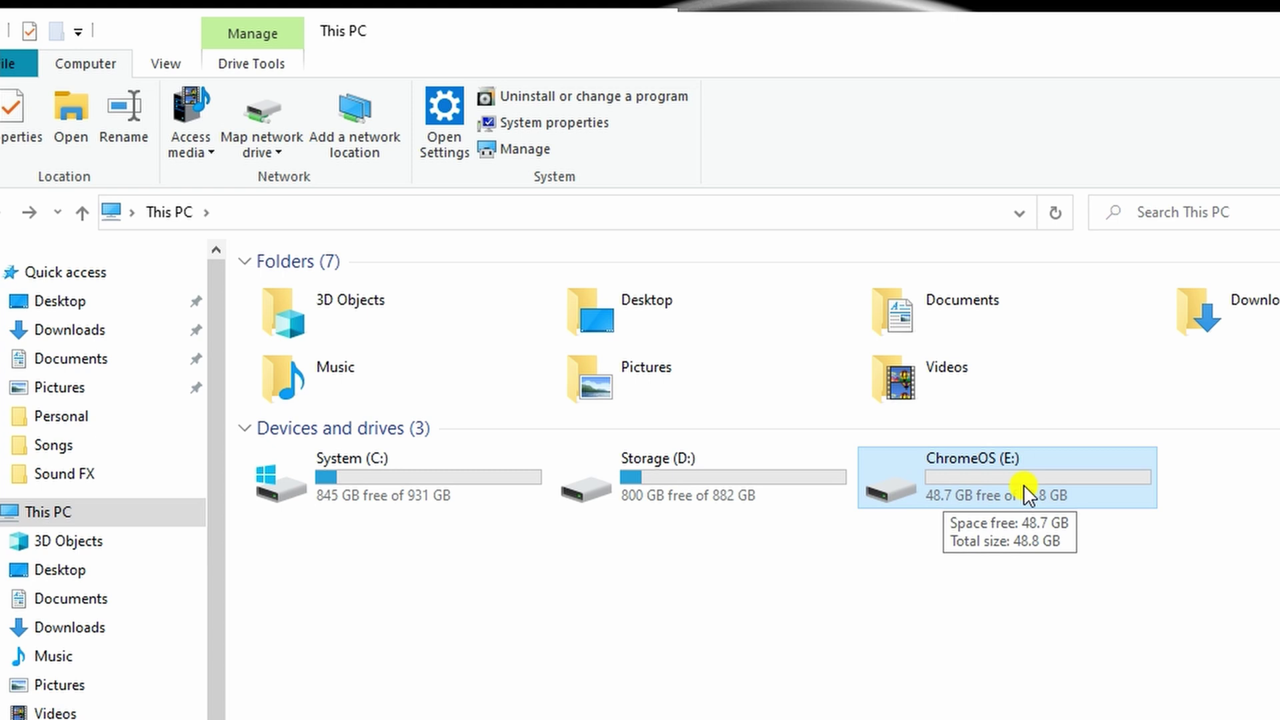
double_click(991, 499)
Step: Create a folder named ChromeOS on the drive and close Explorer
right_click(409, 391)
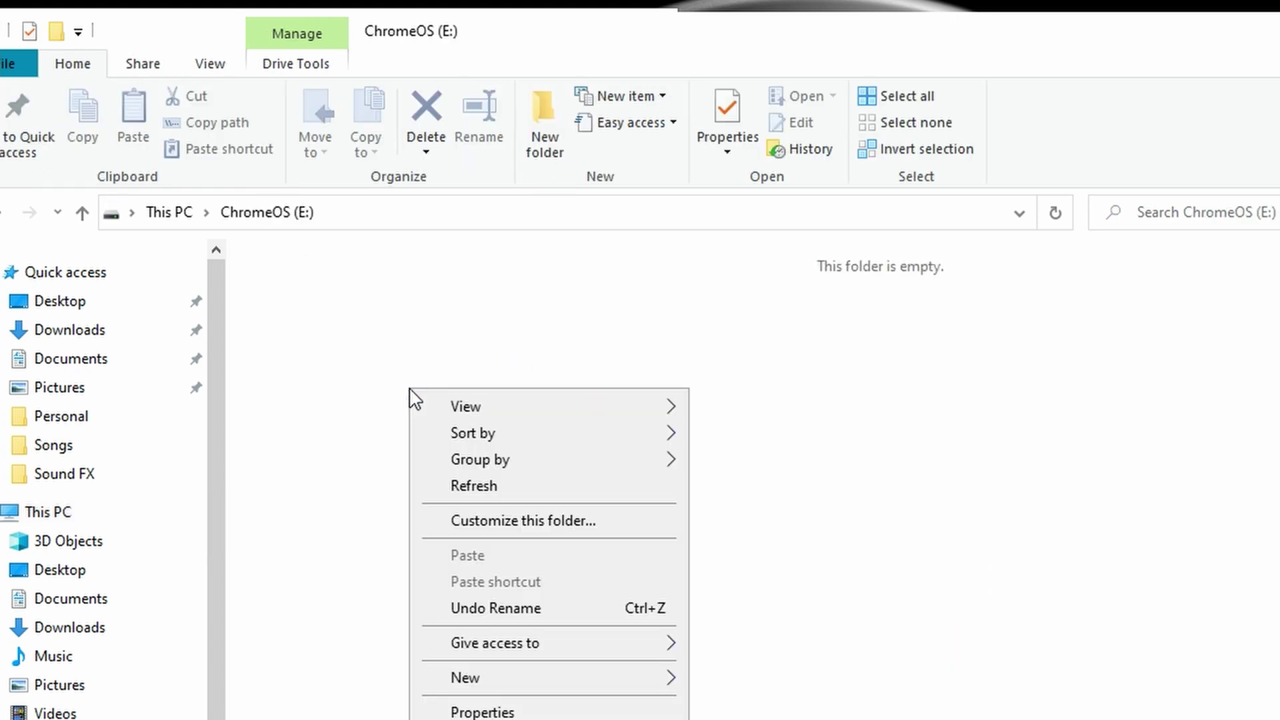
mouse_move(573, 679)
left_click(740, 679)
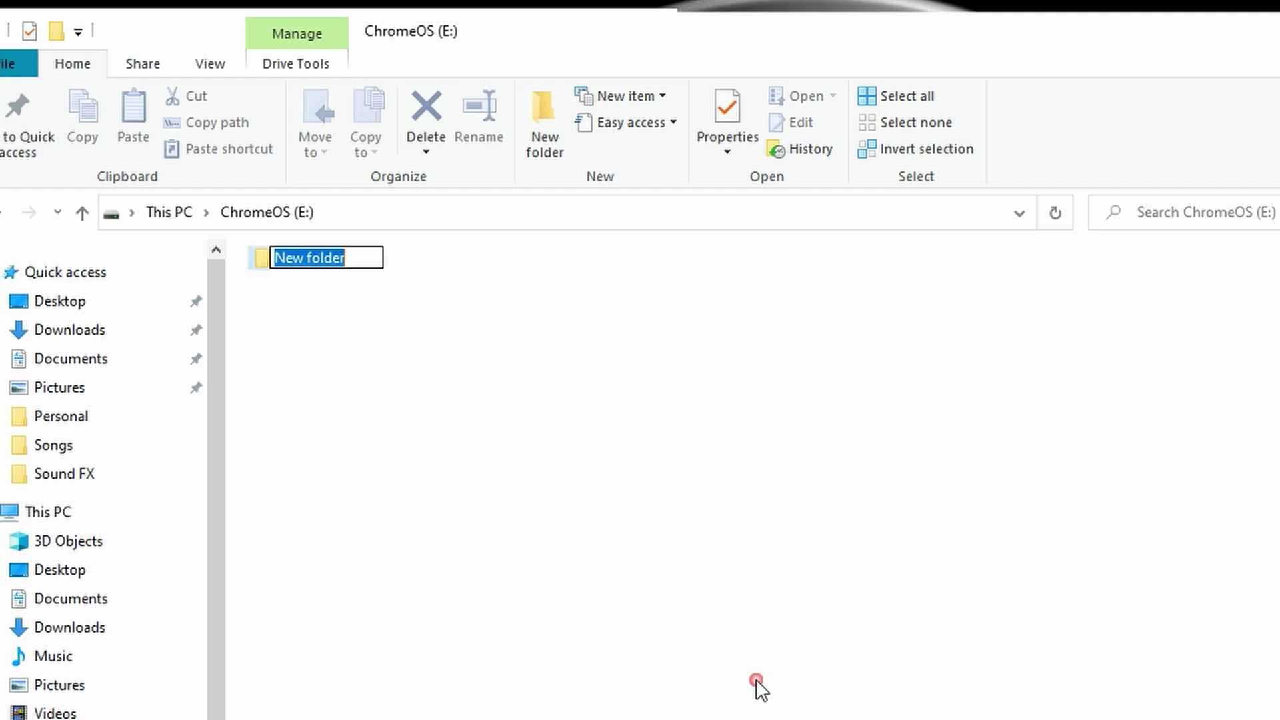
right_click(309, 260)
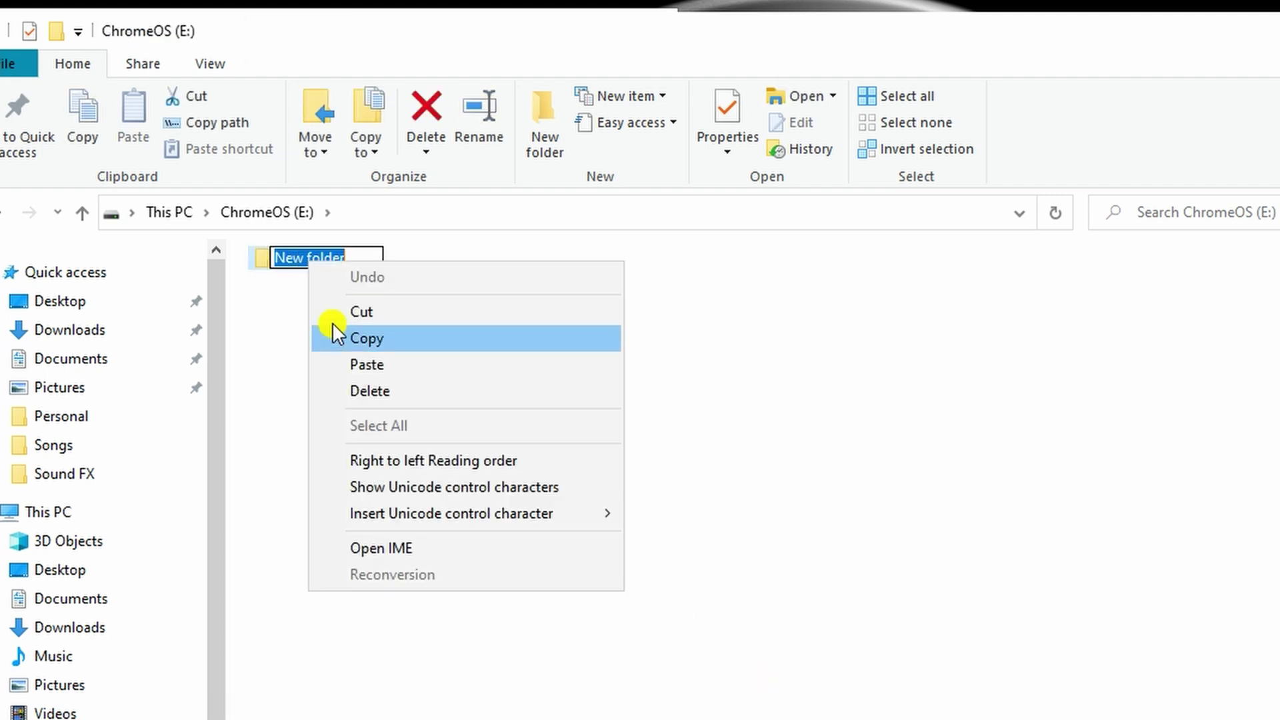
left_click(355, 360)
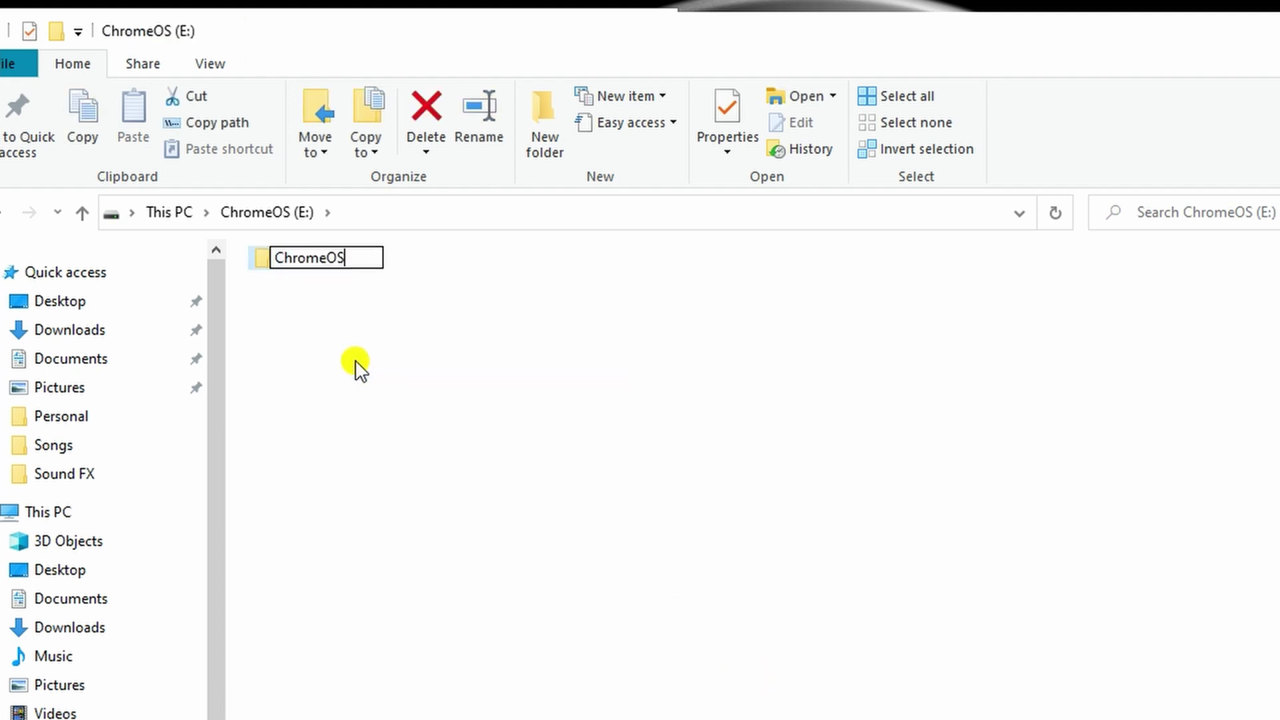
left_click(355, 363)
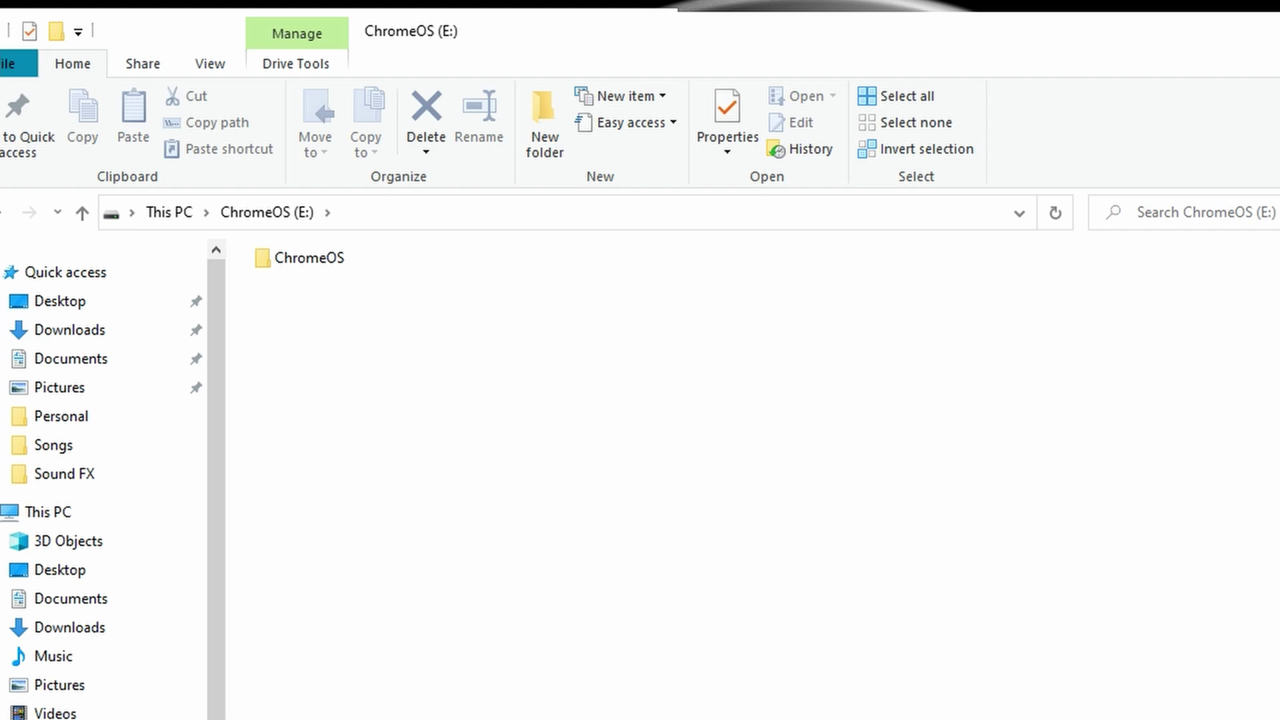
key("alt+F4")
Step: Copy the rammus_image file name from the desktop file's rename box
left_click(669, 29)
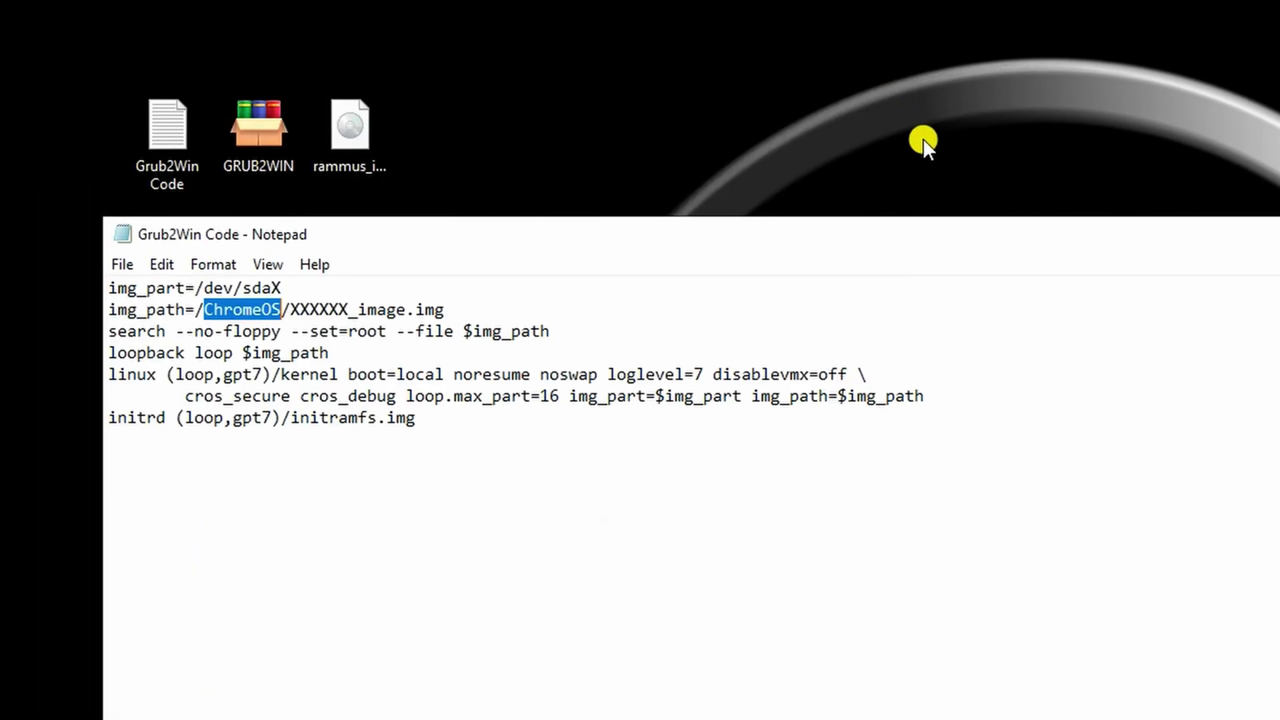
left_click(301, 310)
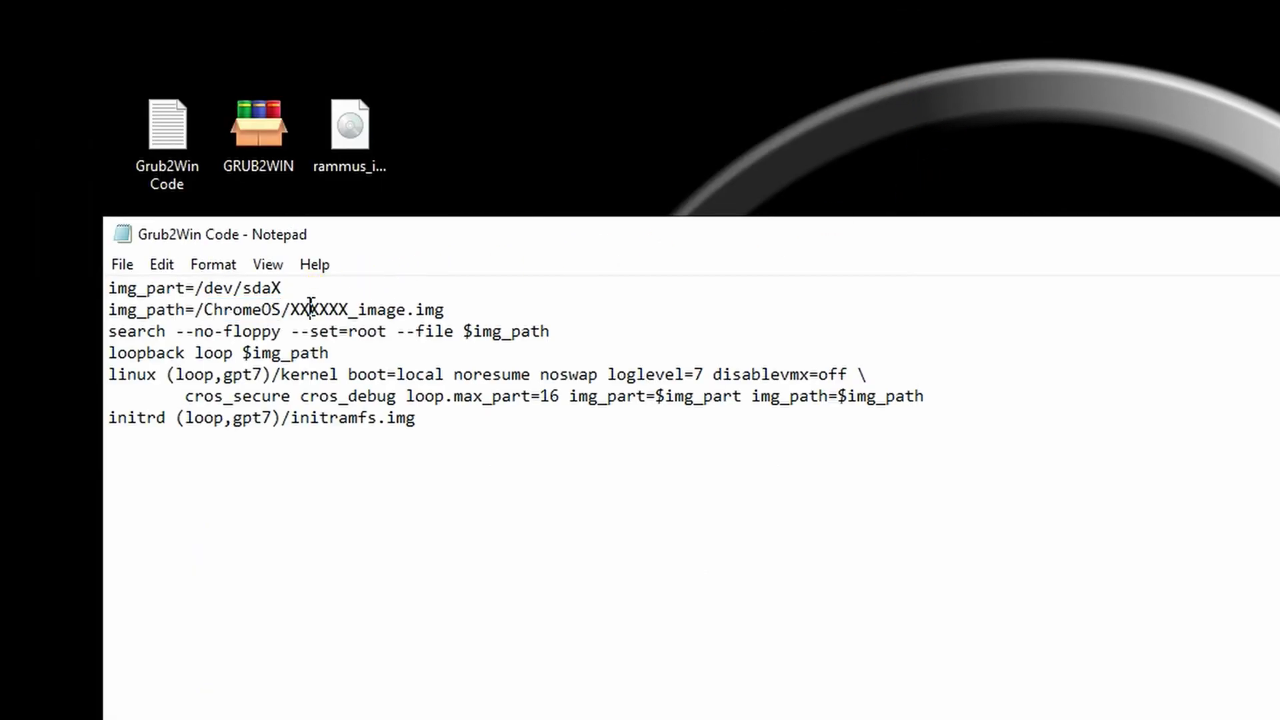
left_click_drag(292, 310, 405, 310)
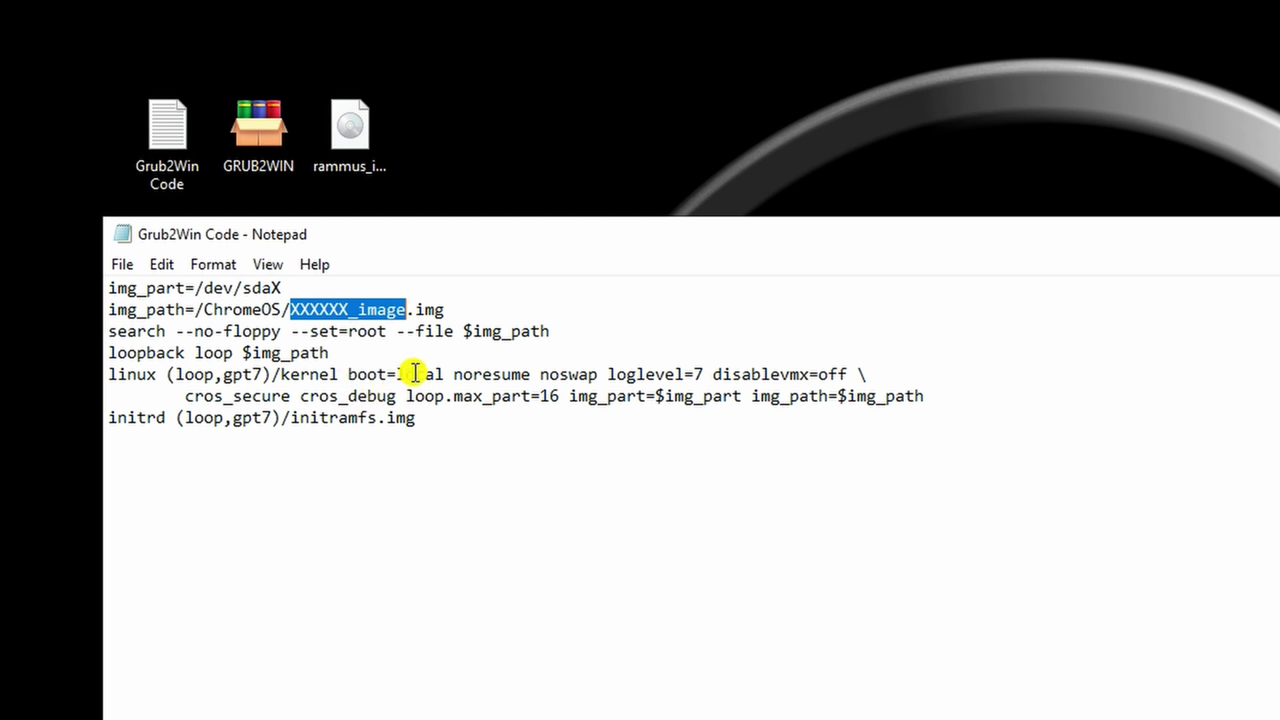
left_click(355, 126)
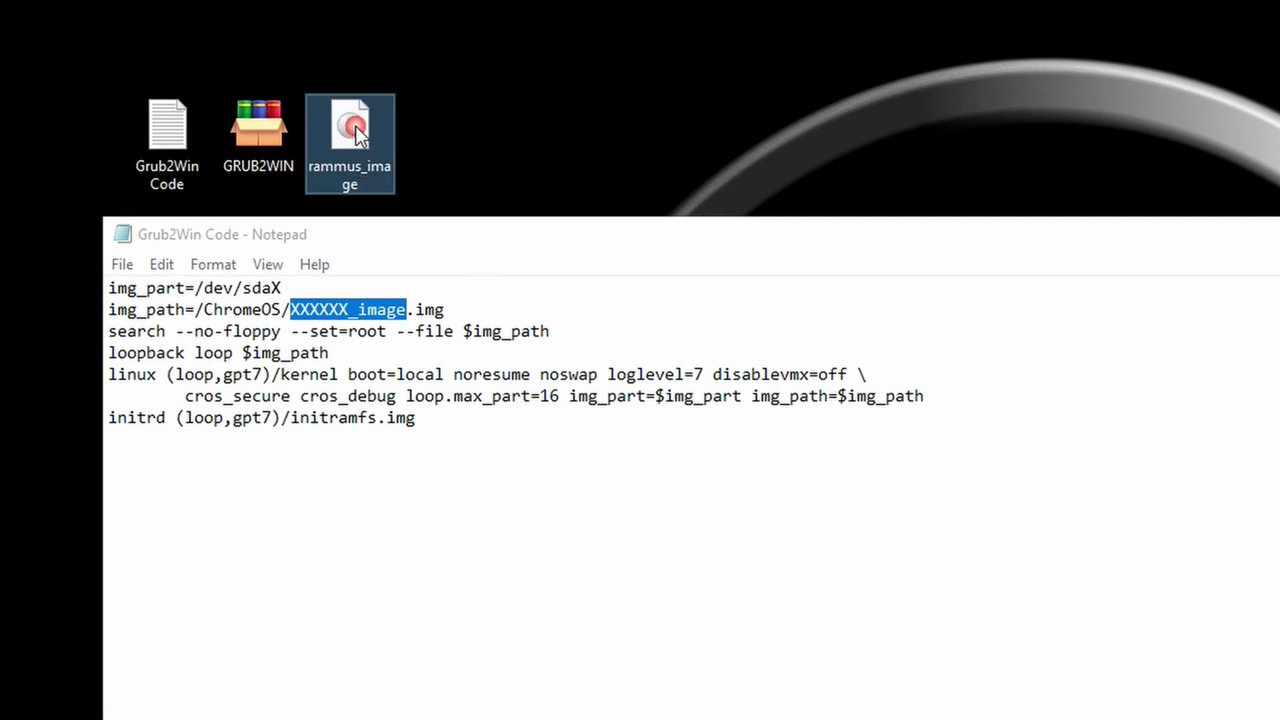
right_click(367, 145)
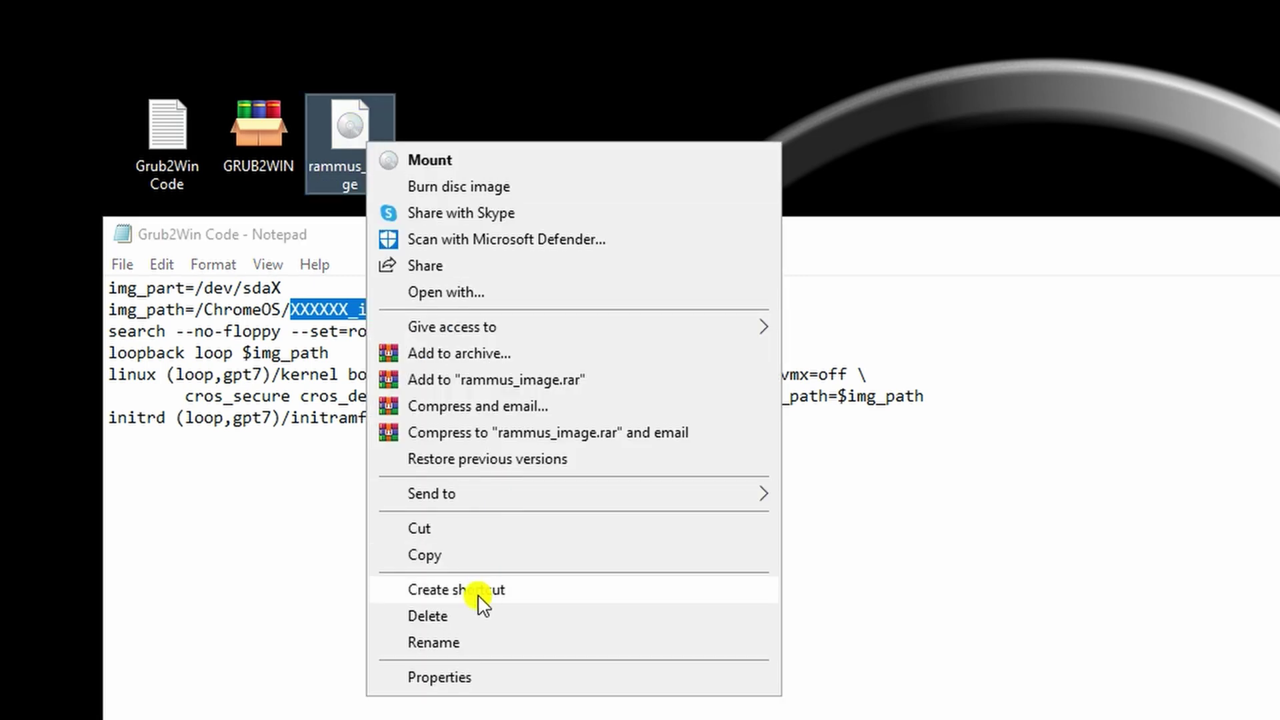
left_click(433, 643)
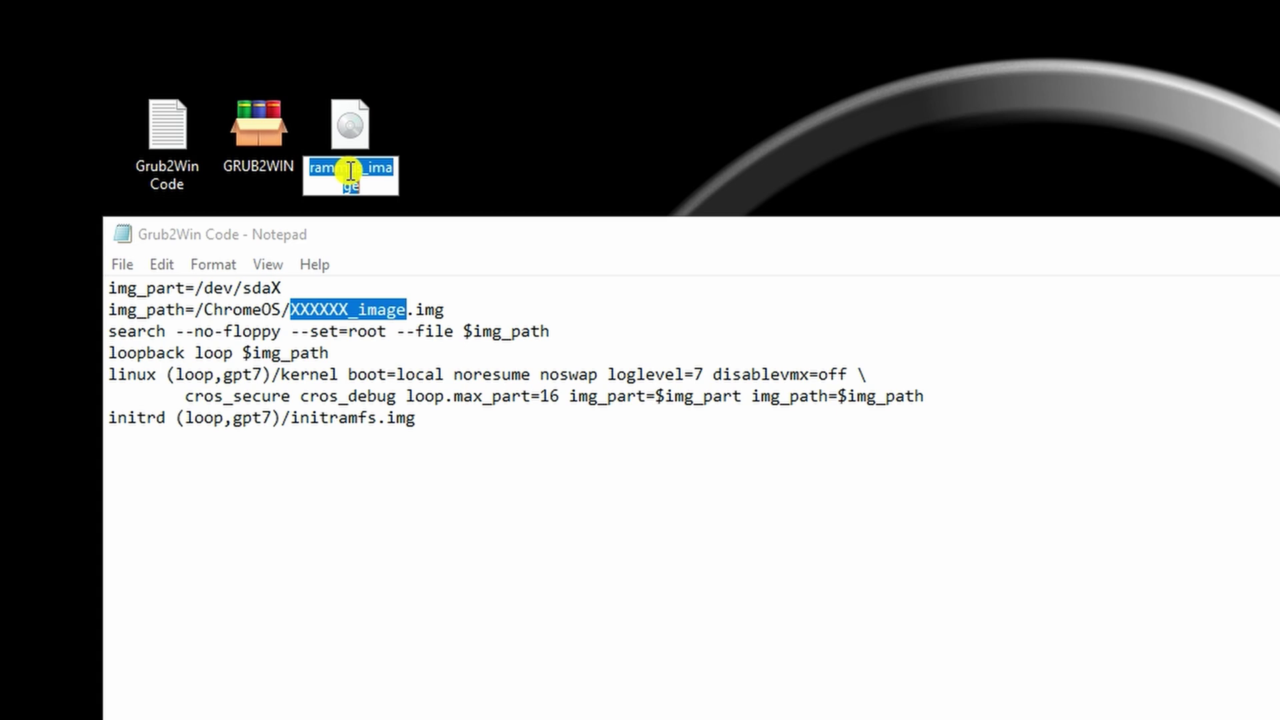
right_click(350, 168)
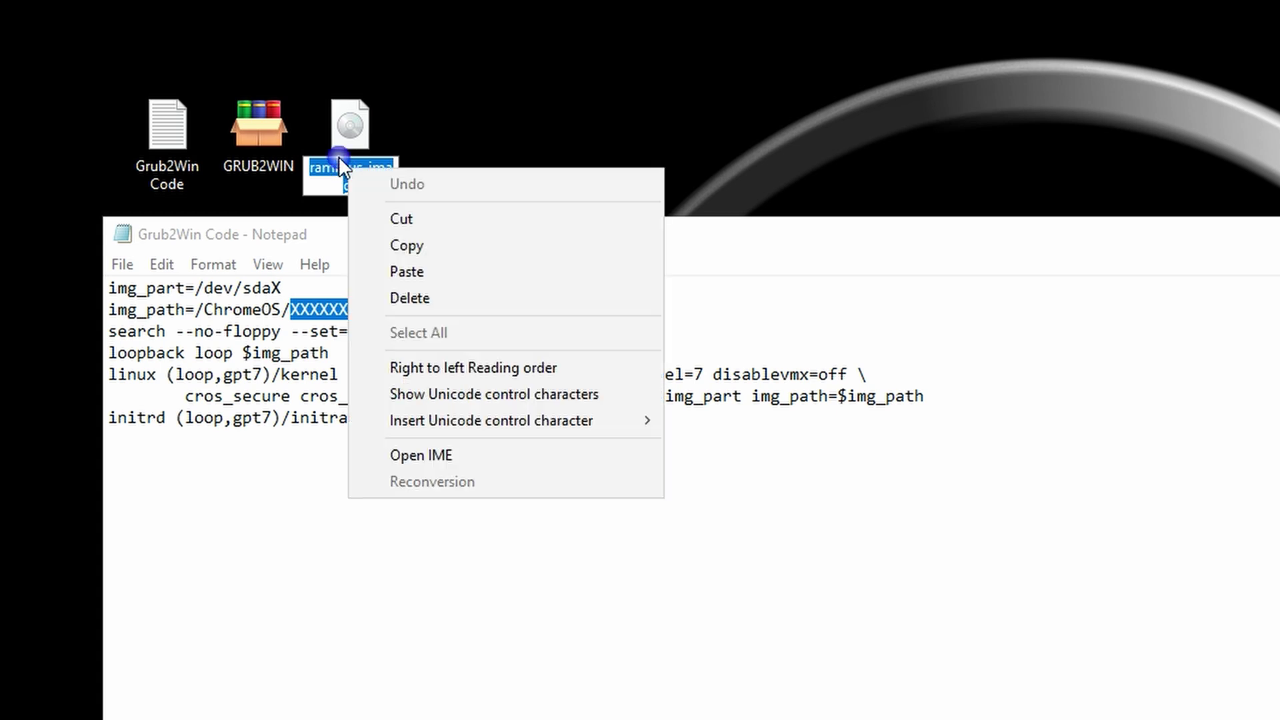
left_click(384, 247)
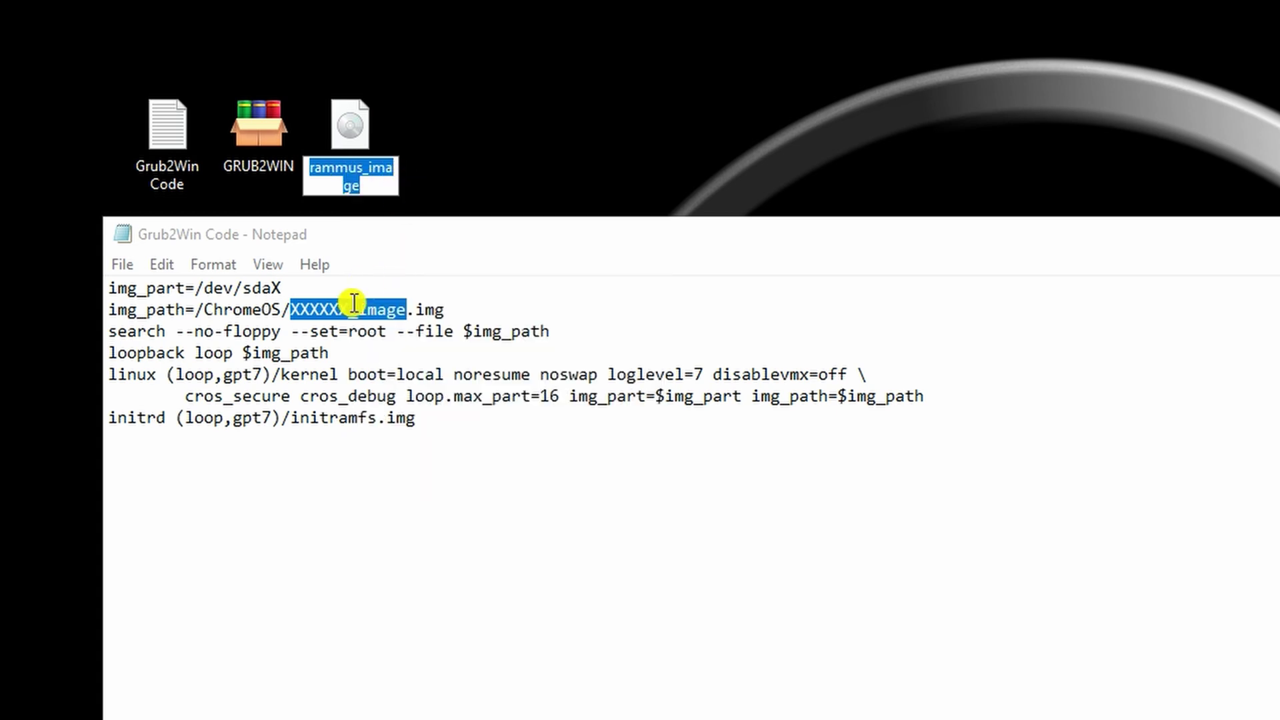
left_click(330, 308)
Step: Replace XXXXXX_image in the img_path line with rammus_image
left_click_drag(291, 309, 397, 310)
left_click(340, 309)
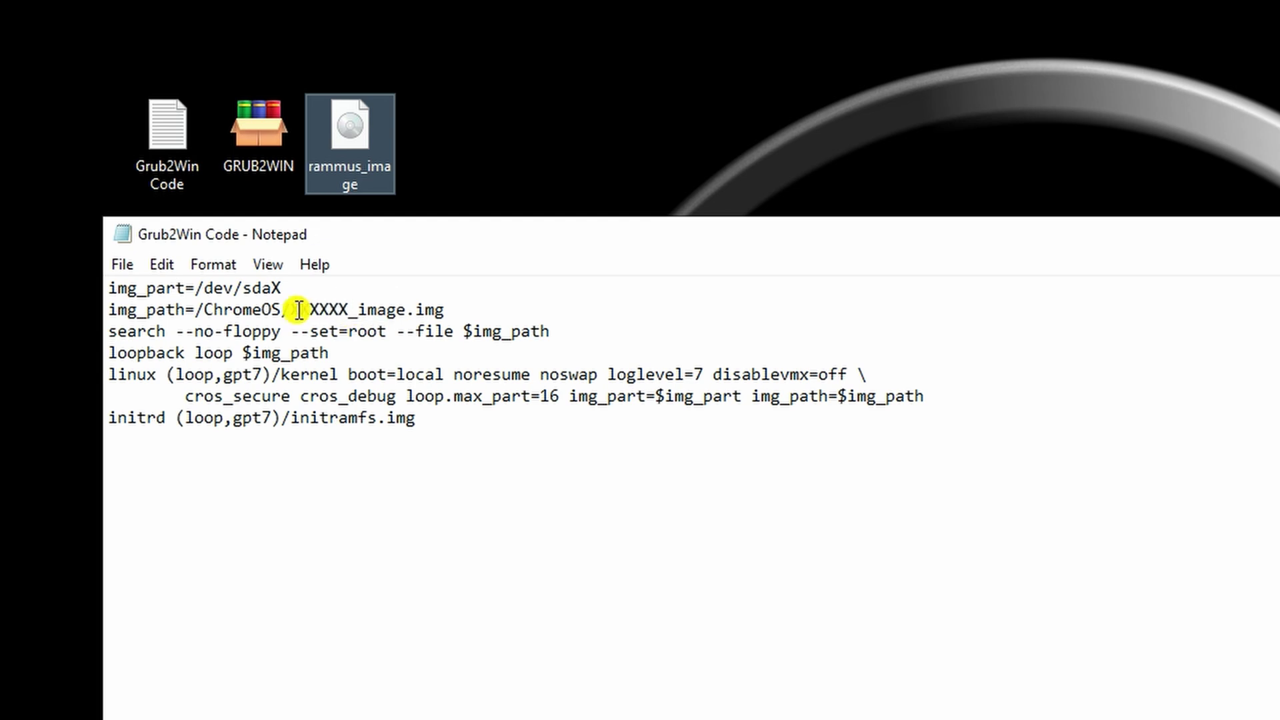
left_click_drag(291, 310, 399, 306)
right_click(353, 313)
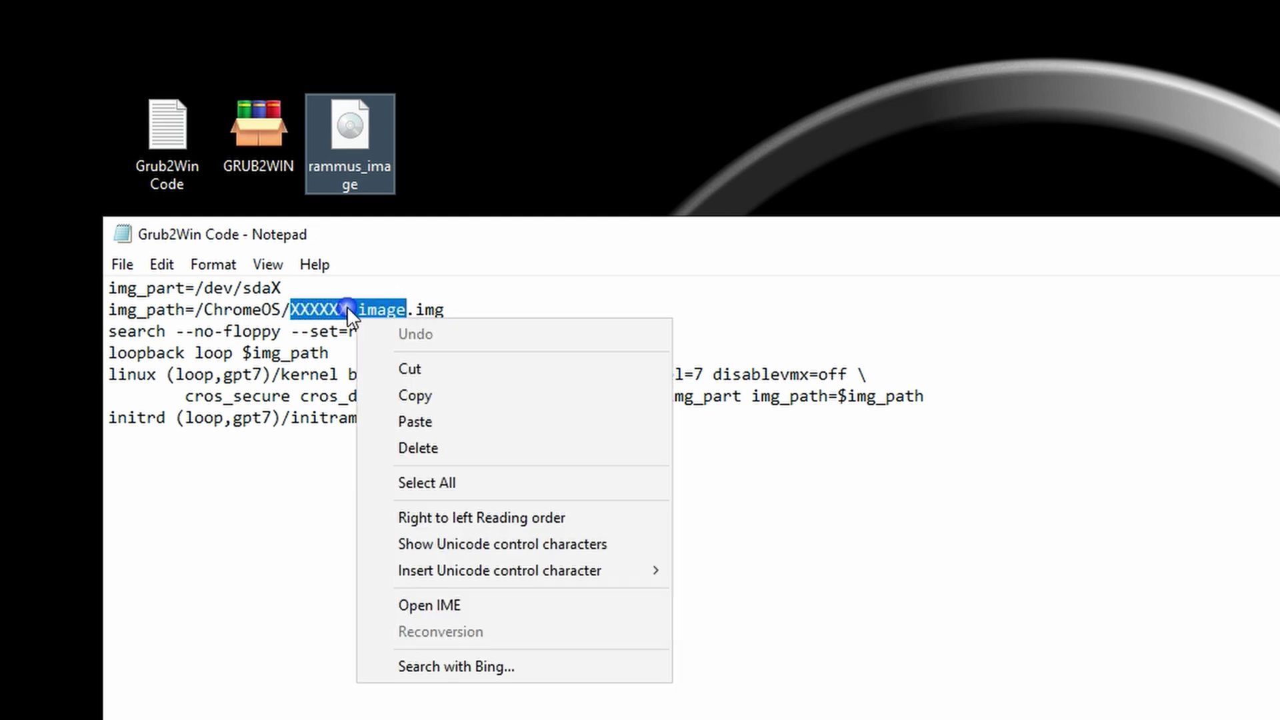
left_click(396, 419)
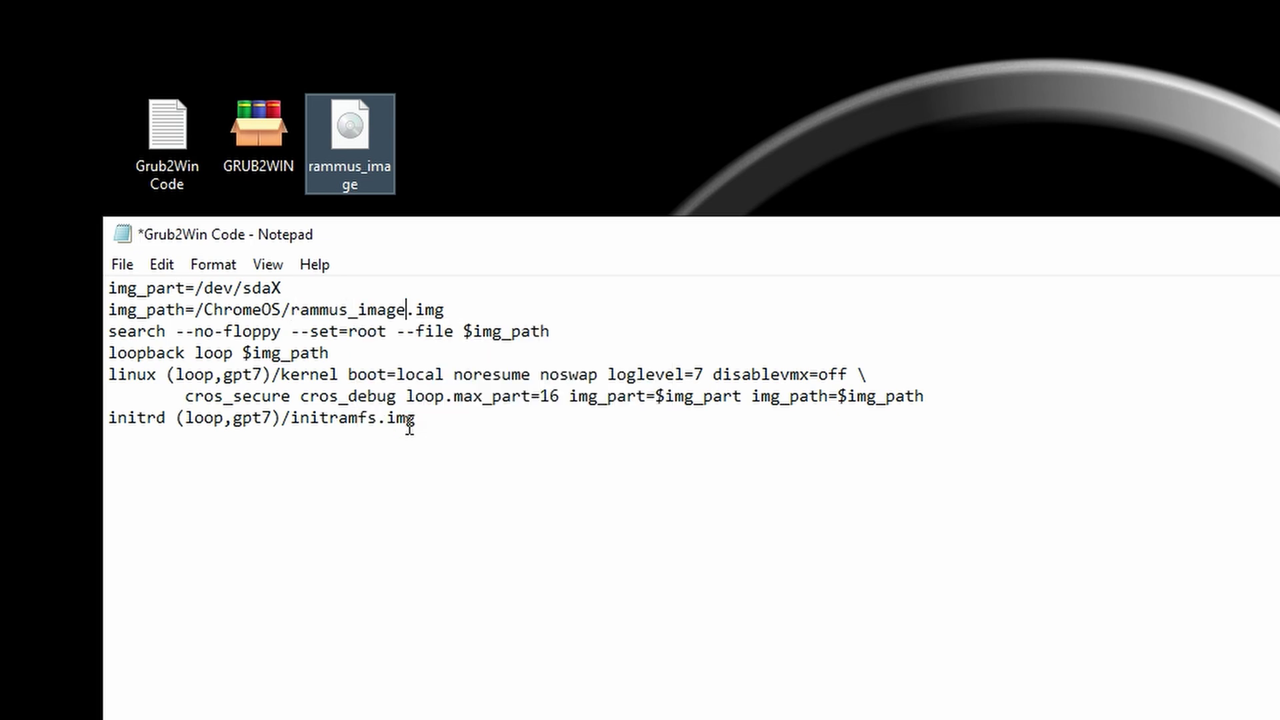
left_click(379, 509)
triple_click(394, 306)
left_click(333, 310)
Step: Copy the rammus_image disc image file from the desktop
right_click(342, 158)
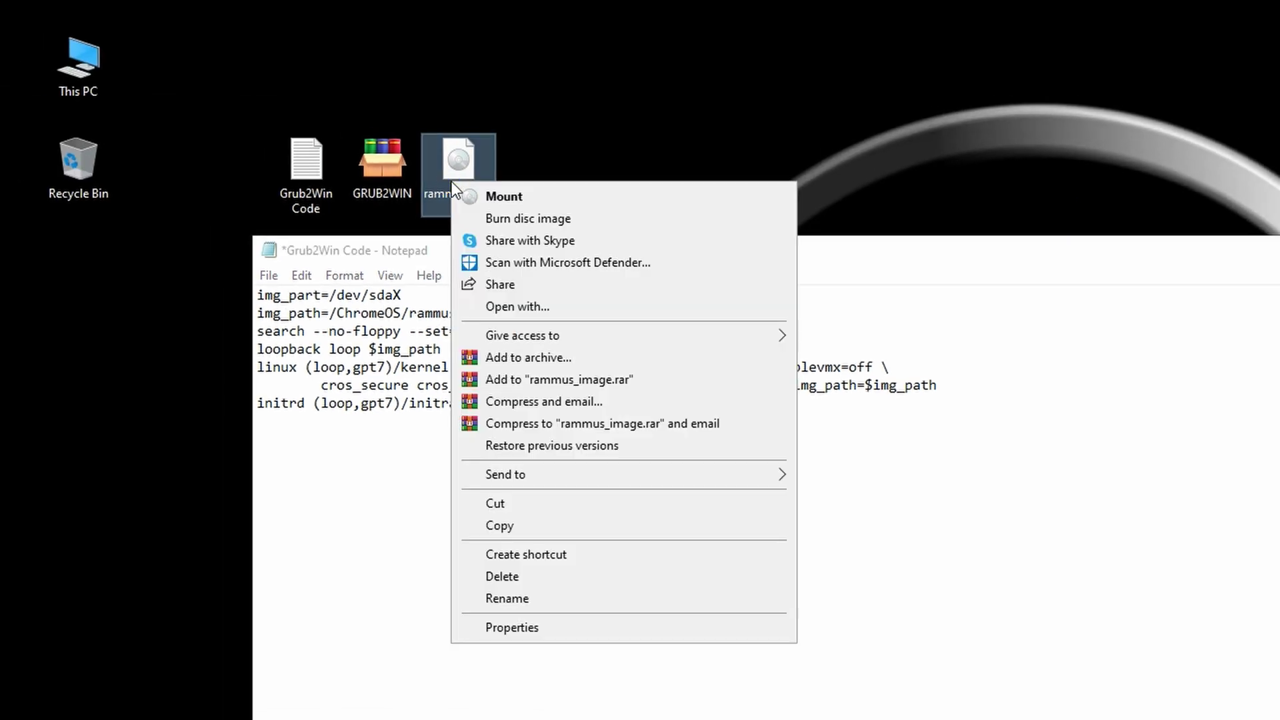
left_click(457, 165)
right_click(447, 164)
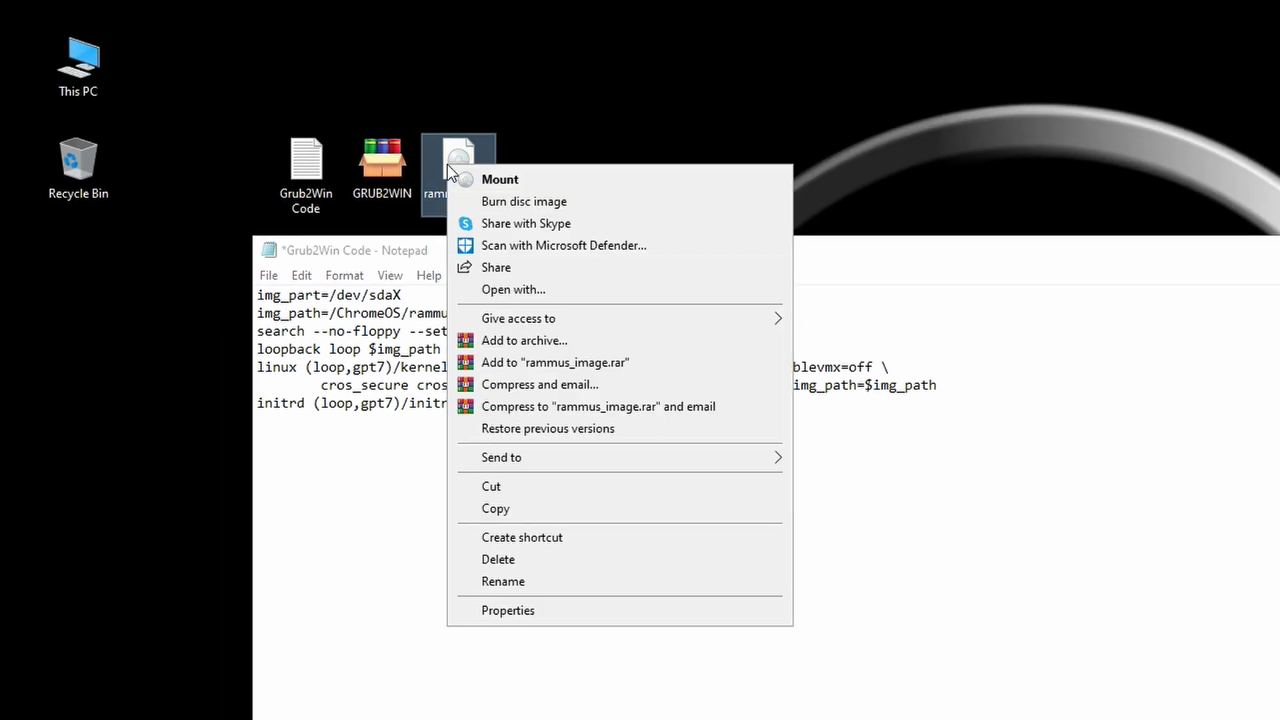
left_click(522, 507)
Step: Paste rammus_image into E:\ChromeOS and close Explorer
double_click(92, 56)
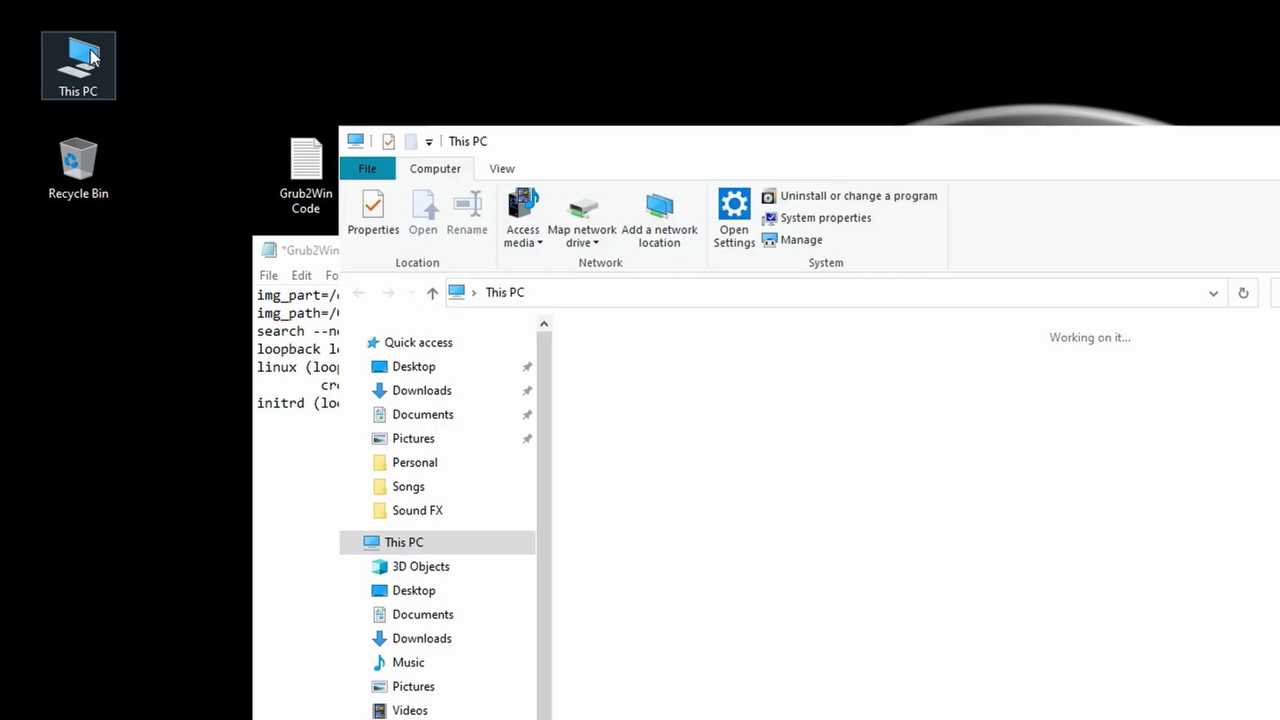
double_click(1184, 532)
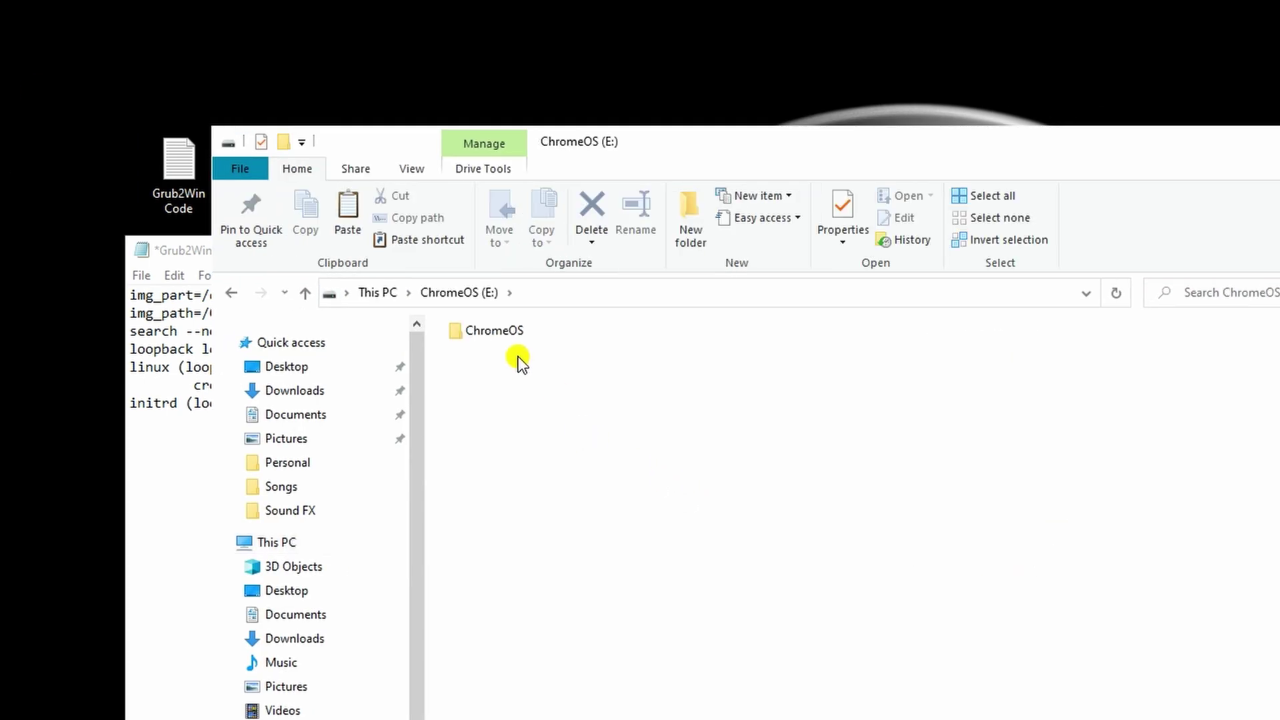
double_click(505, 339)
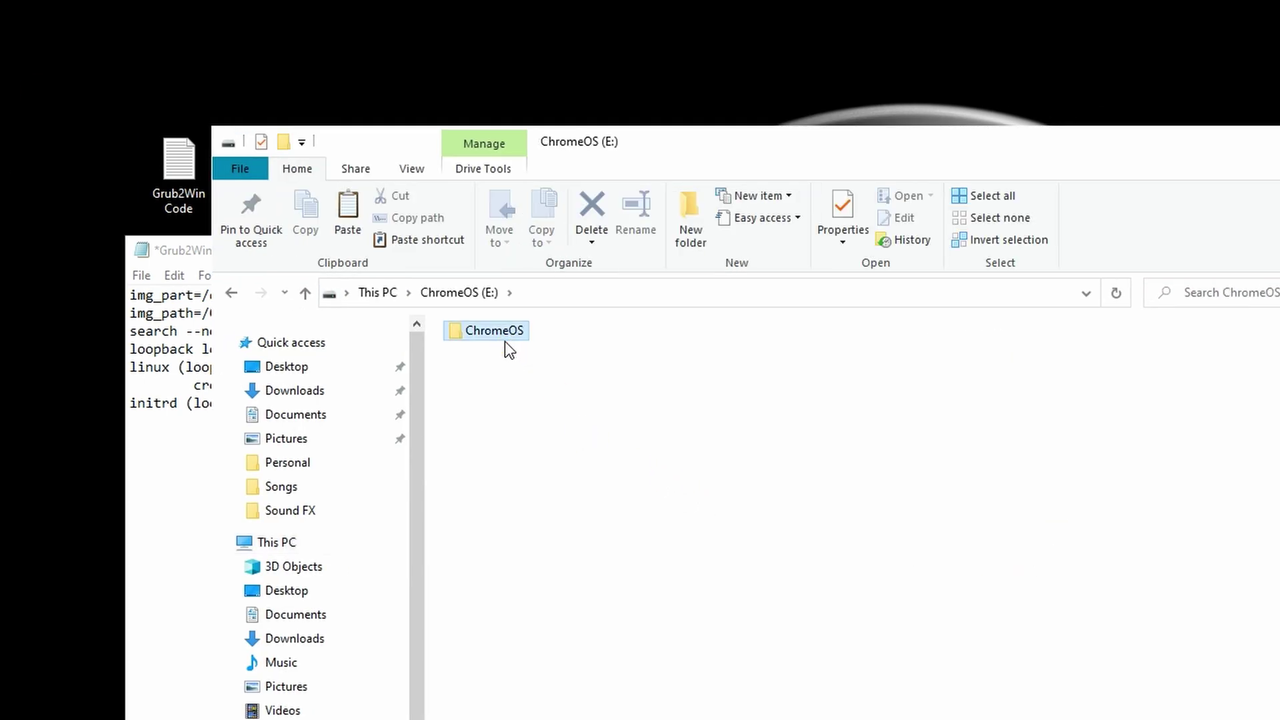
right_click(563, 442)
left_click(632, 578)
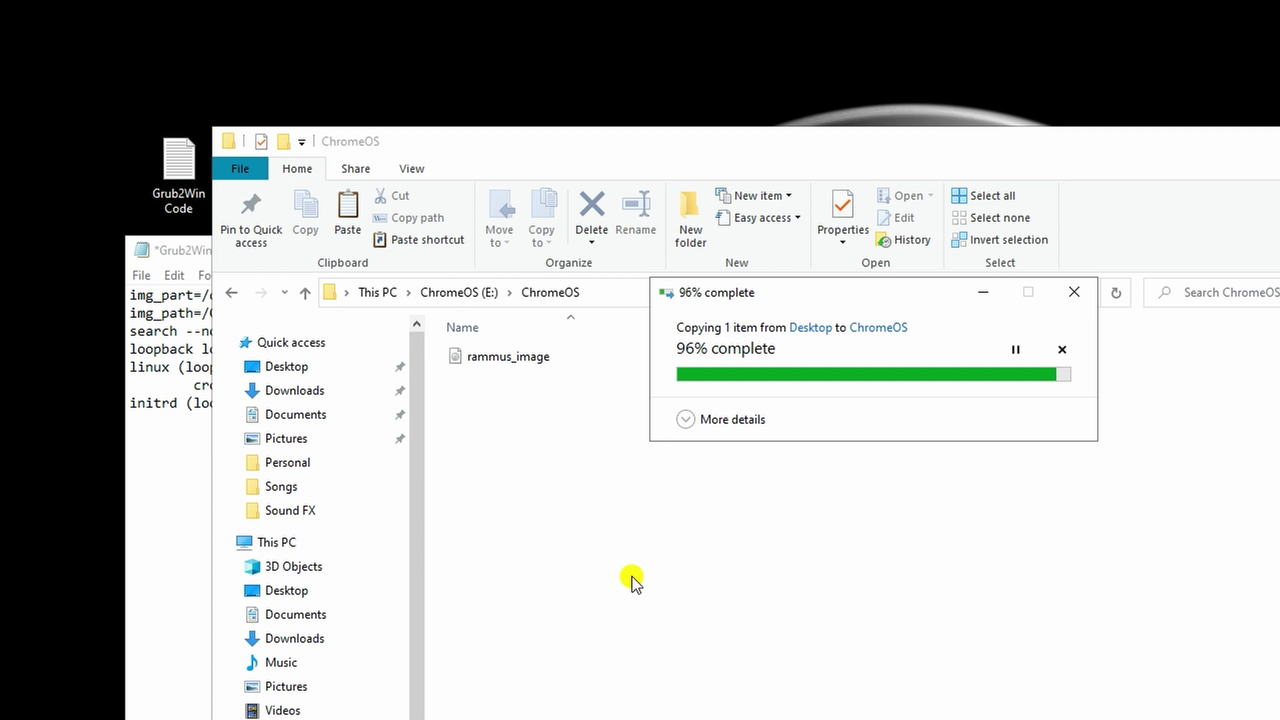
left_click(1053, 492)
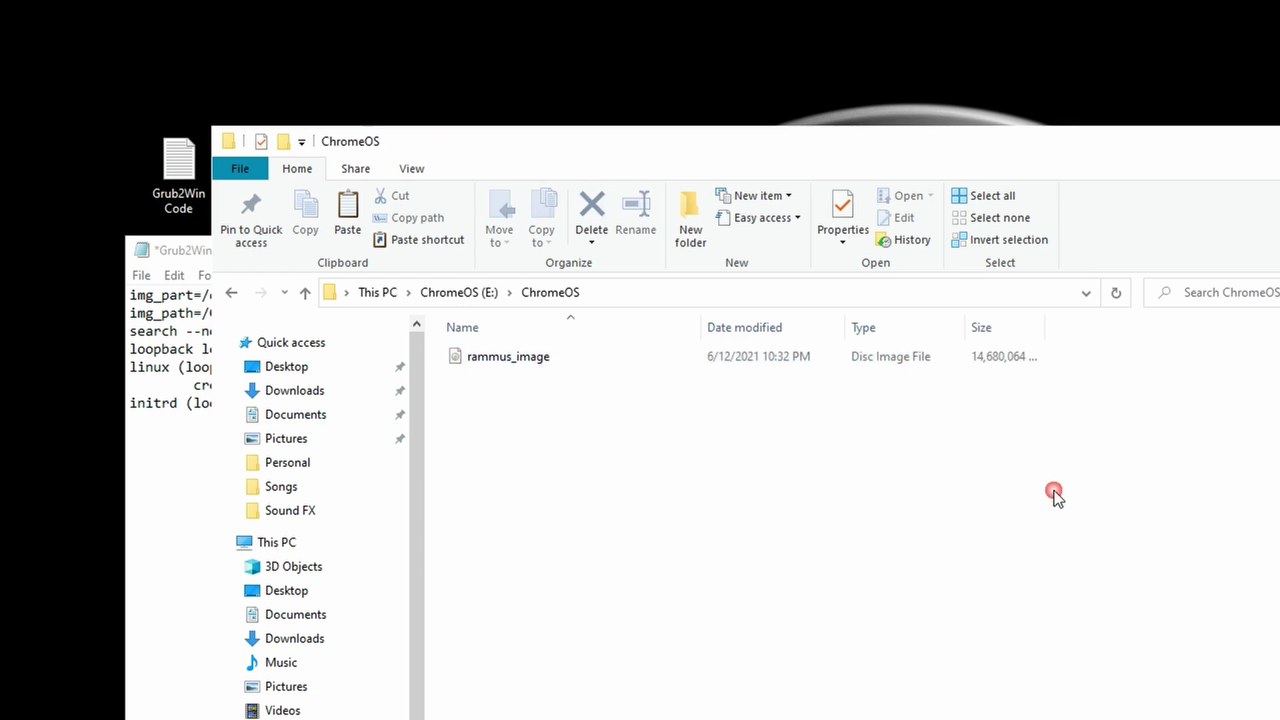
key("alt+F4")
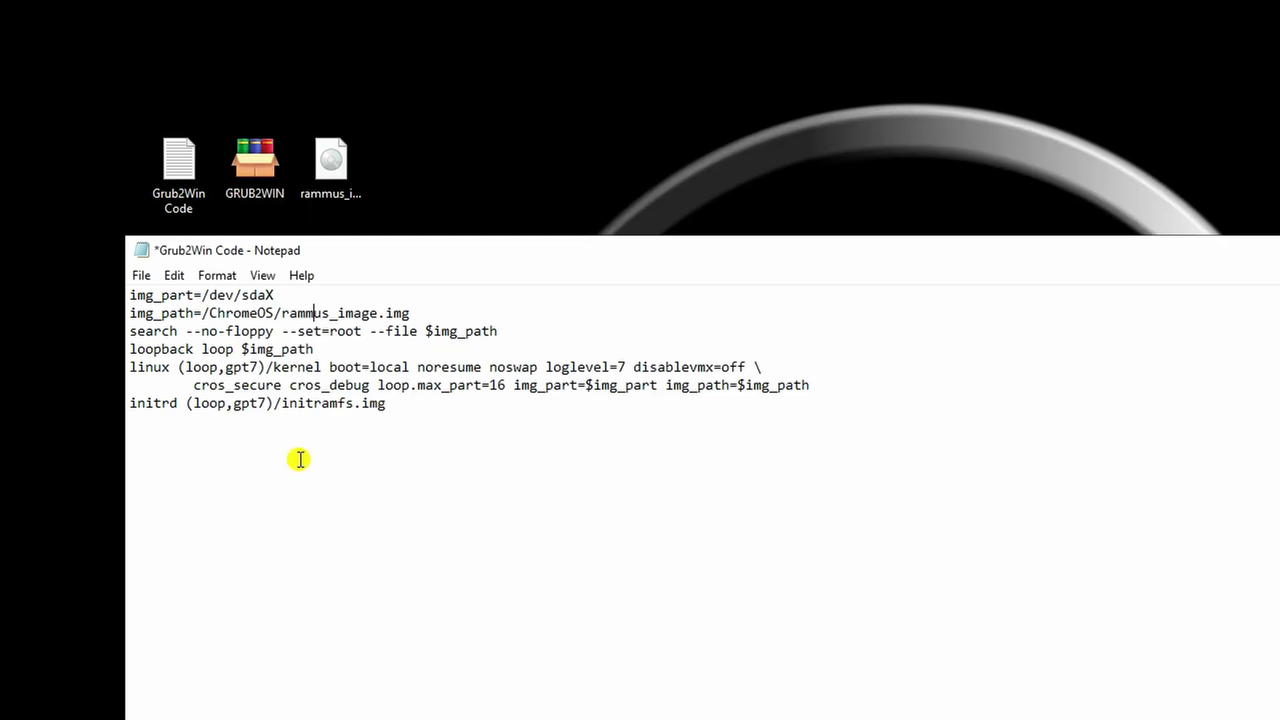
Step: Run the GRUB2WIN installer, confirm EFI firmware, and install Grub2Win to drive C
left_click(254, 172)
double_click(254, 172)
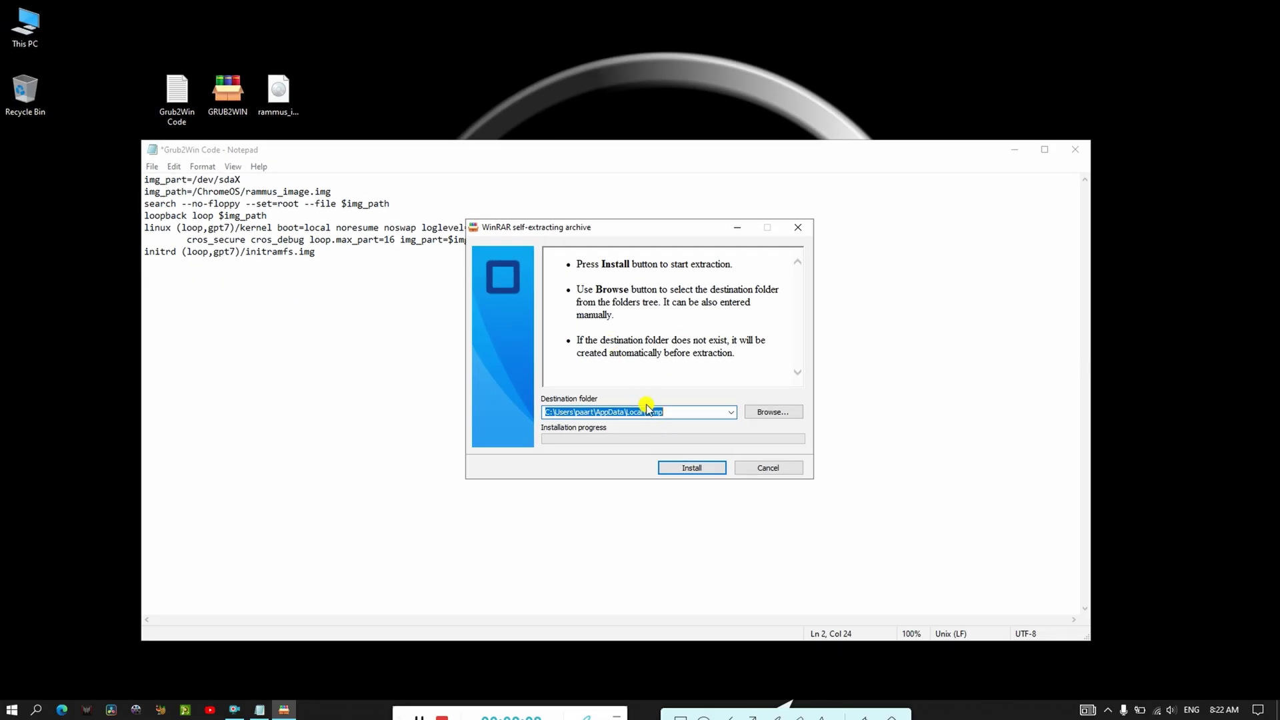
left_click(687, 467)
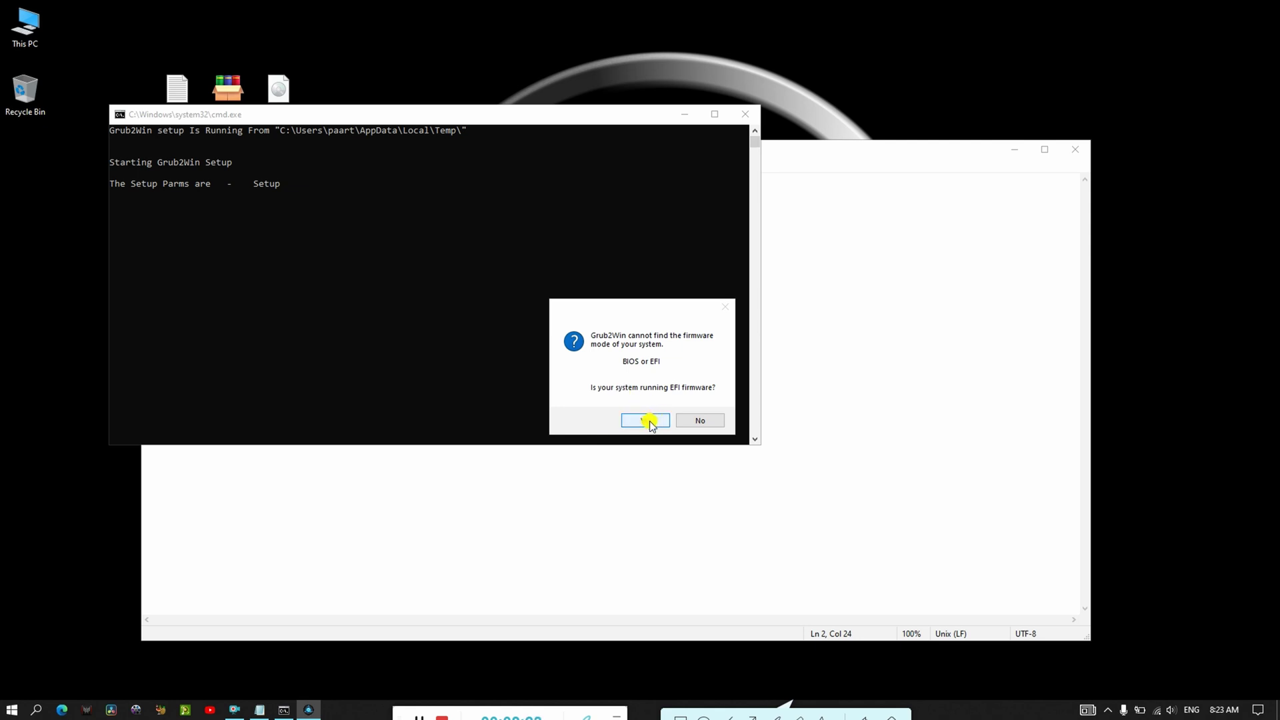
left_click(650, 423)
left_click(678, 448)
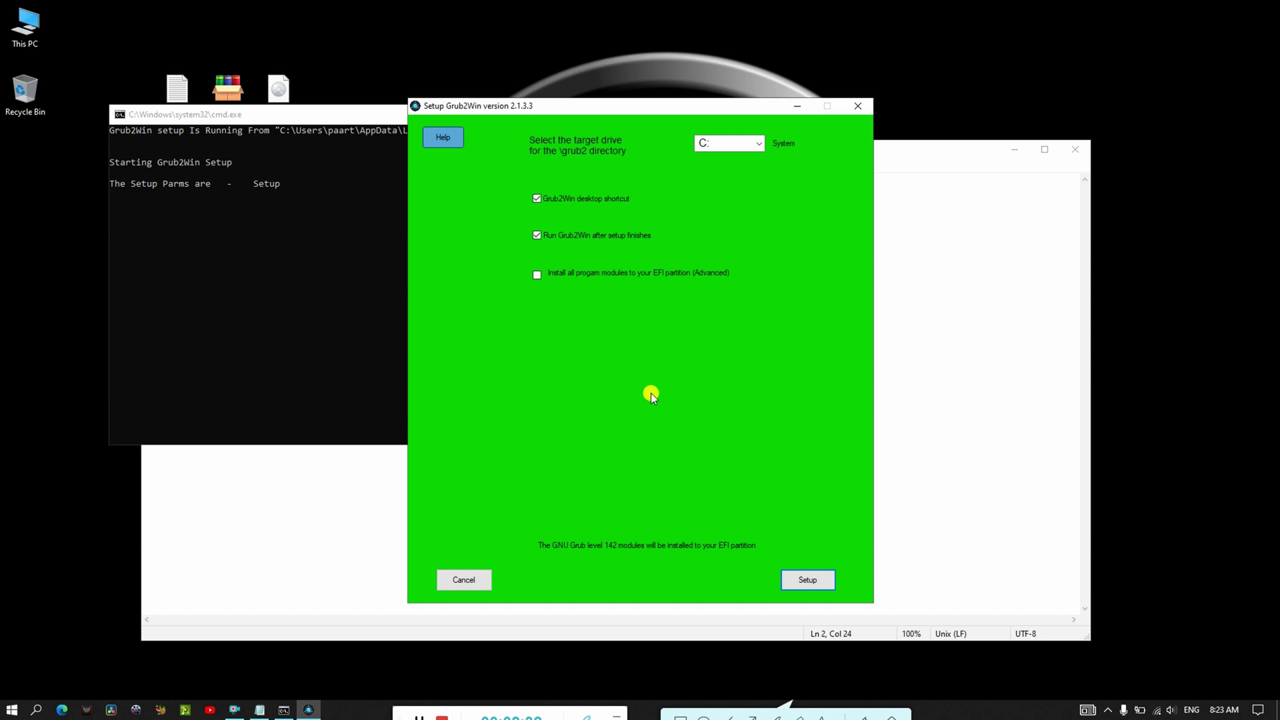
left_click(808, 579)
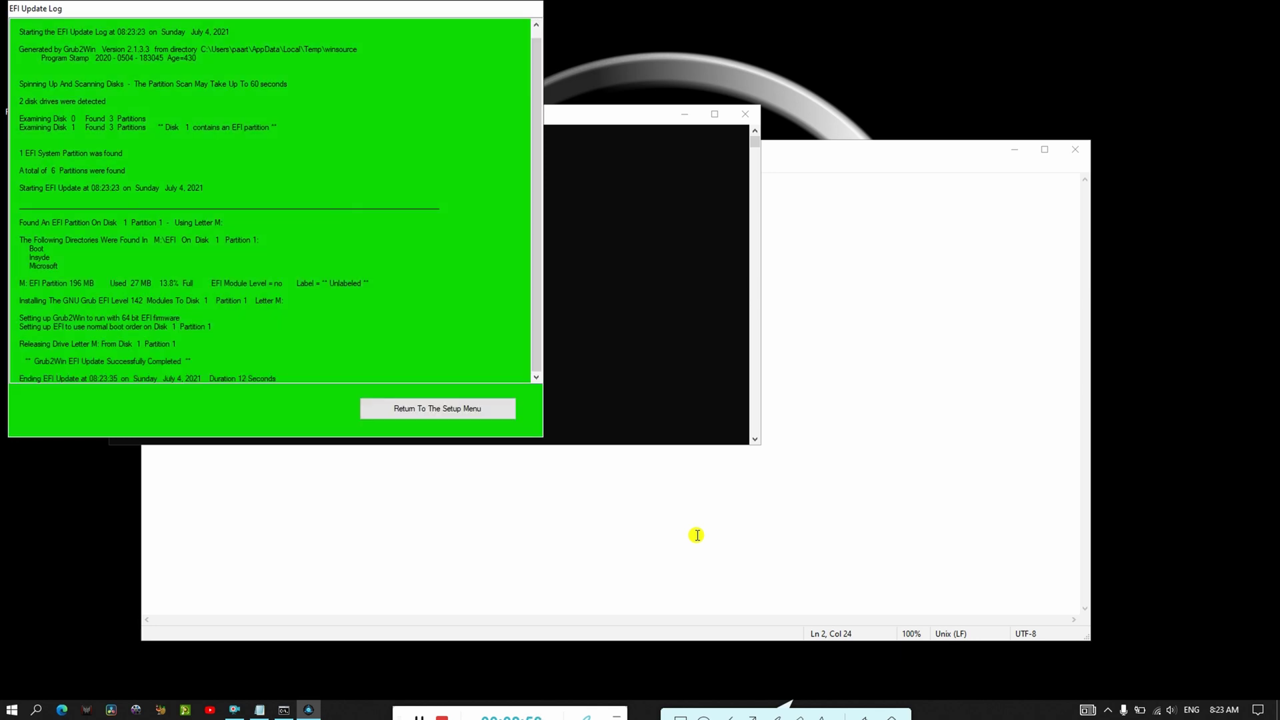
Step: Close the finished setup, dismiss the Secure Boot note, and confirm the firmware mode
left_click(427, 409)
left_click(512, 474)
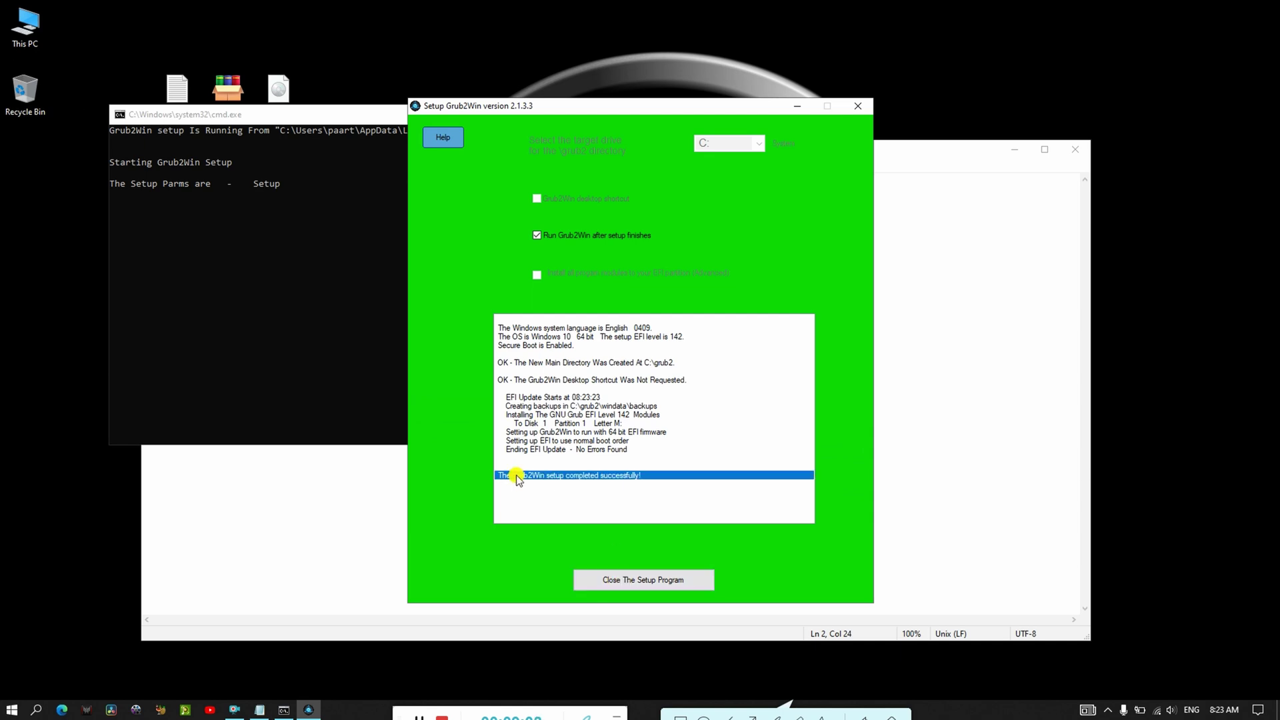
left_click(643, 592)
left_click(750, 428)
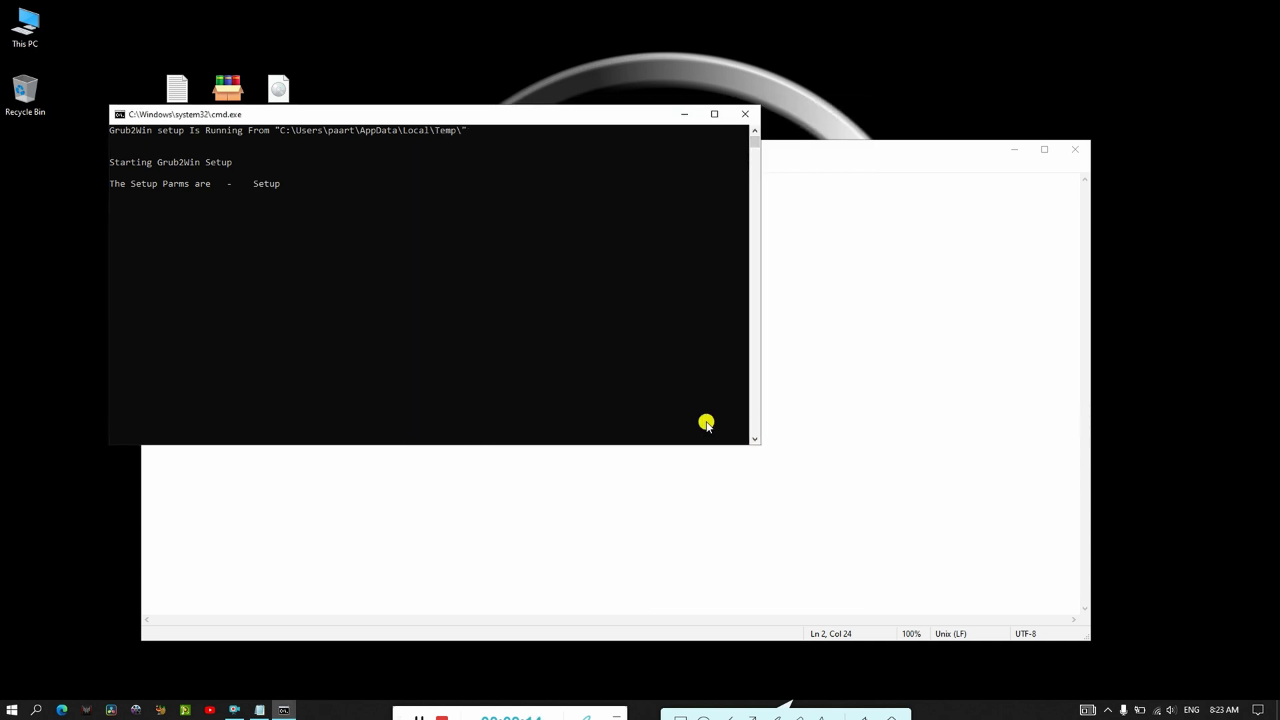
left_click(646, 421)
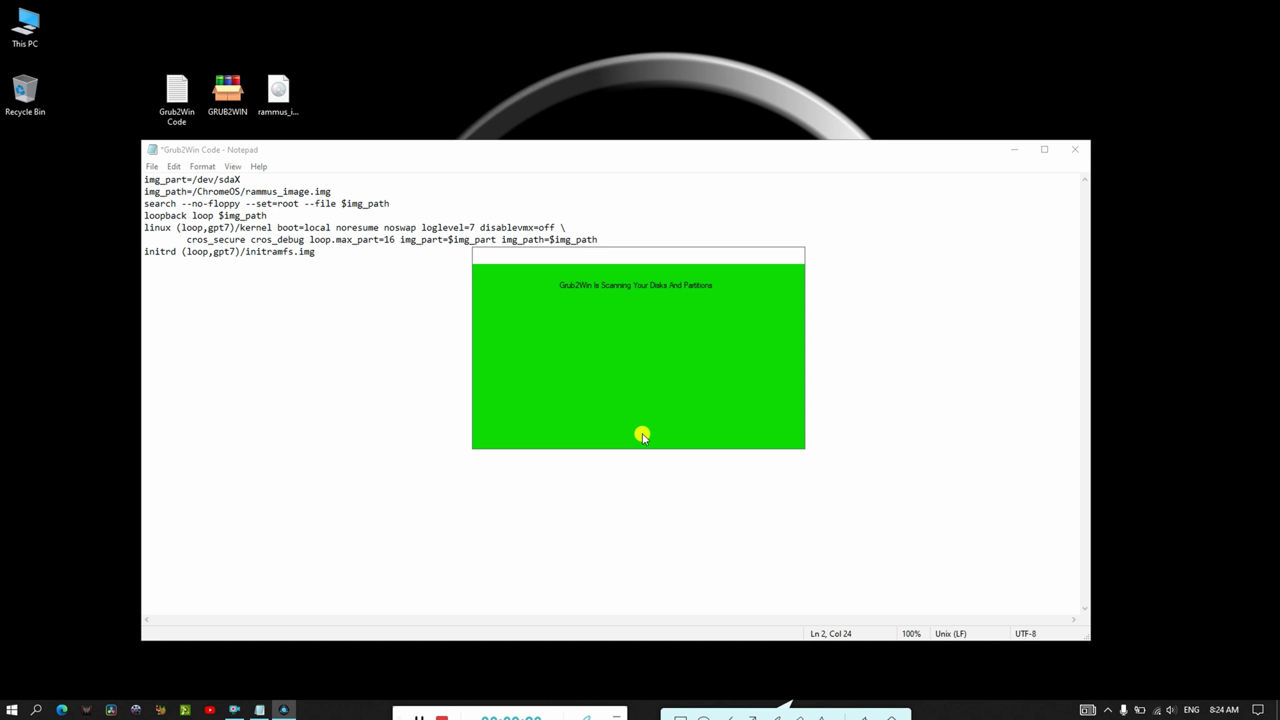
Step: Set Secure Boot to Disabled on the BIOS Boot page, then exit saving changes
left_click_drag(668, 69, 665, 41)
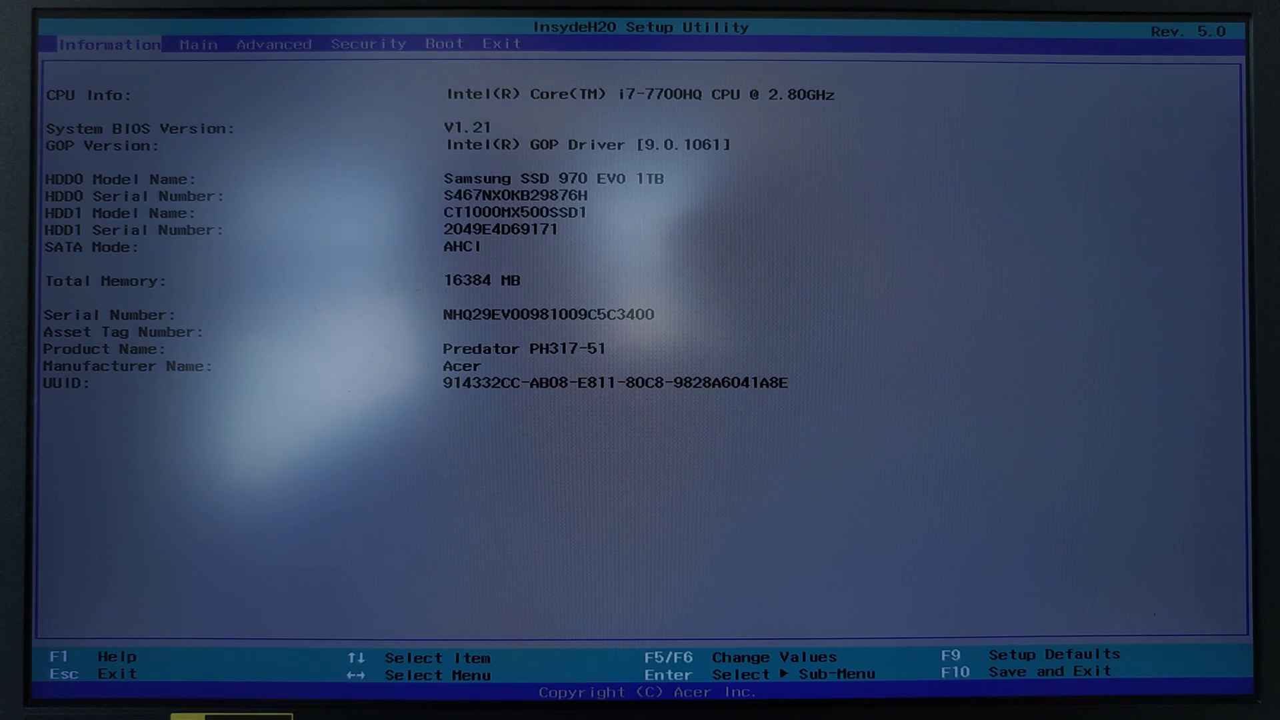
key("Right")
key("Right")
key("Right")
key("Right")
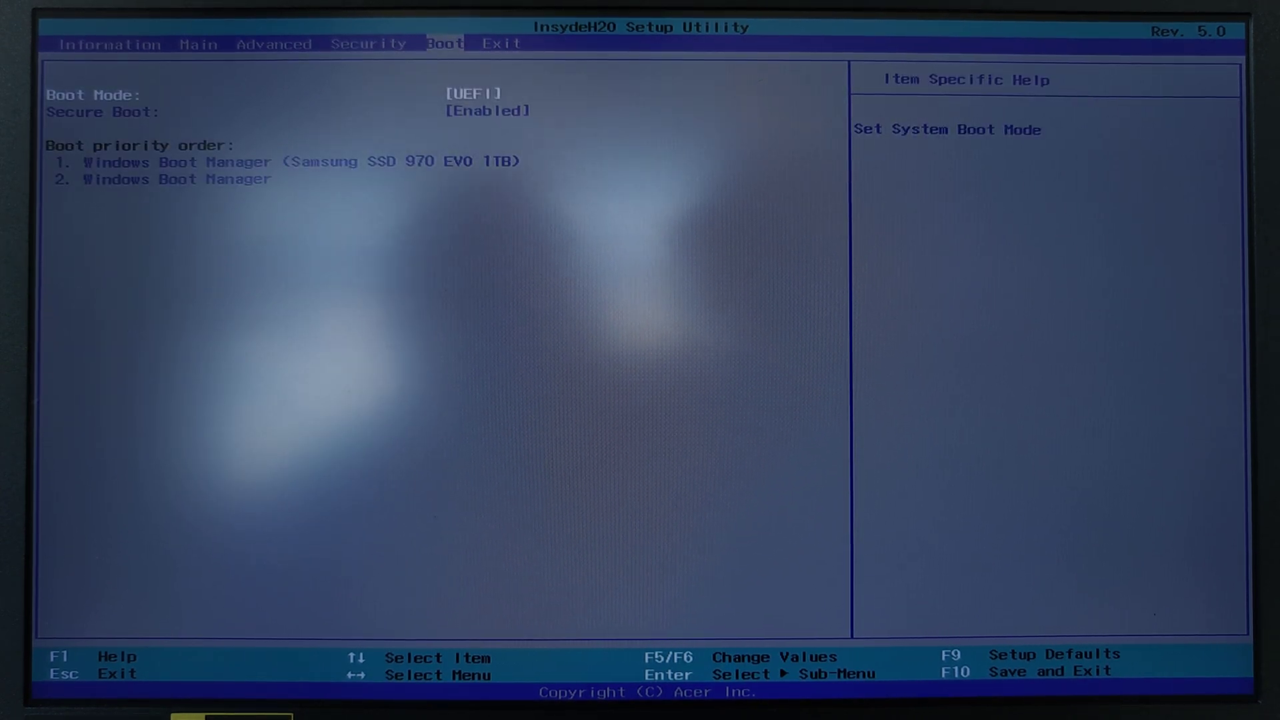
key("Down")
key("Return")
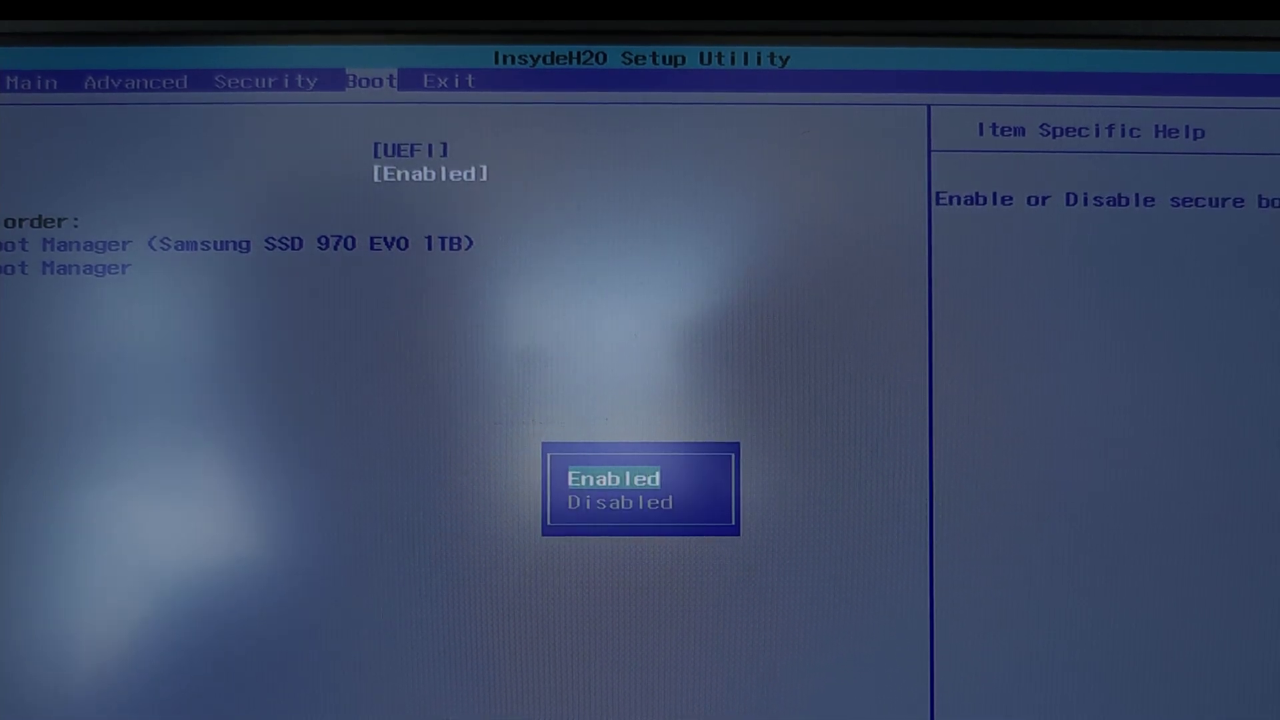
key("Down")
key("Return")
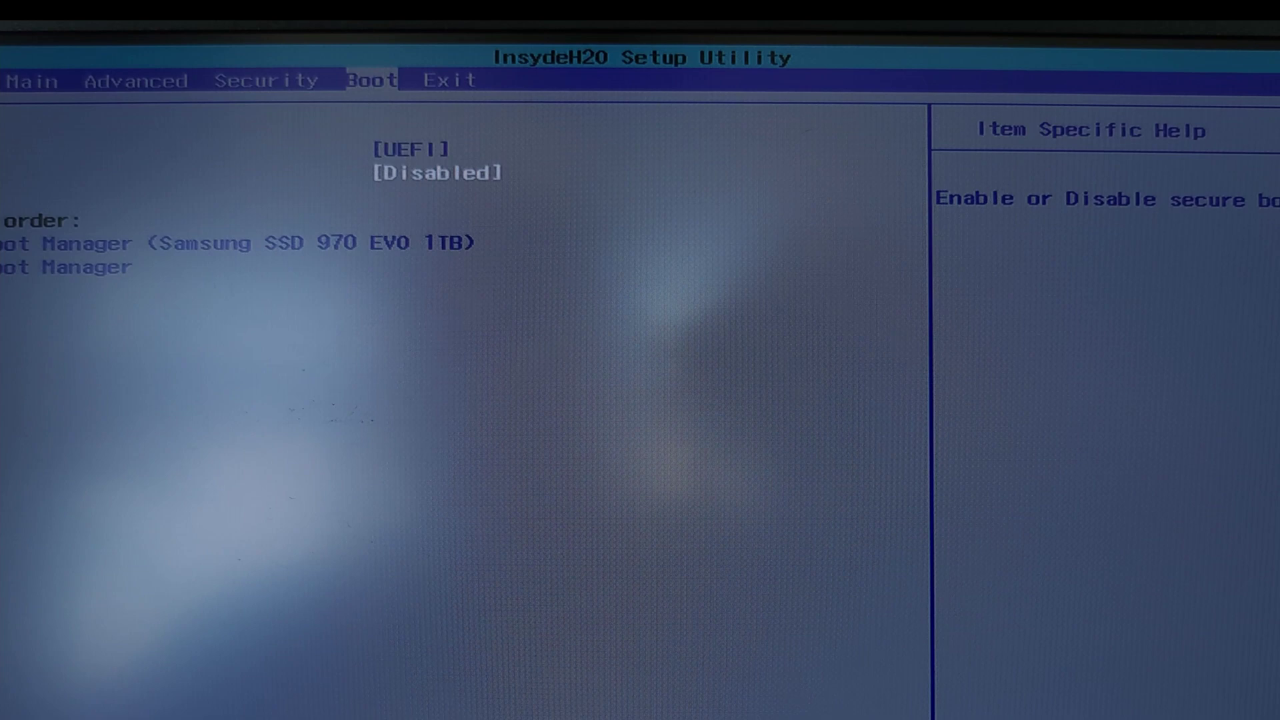
key("Right")
key("Return")
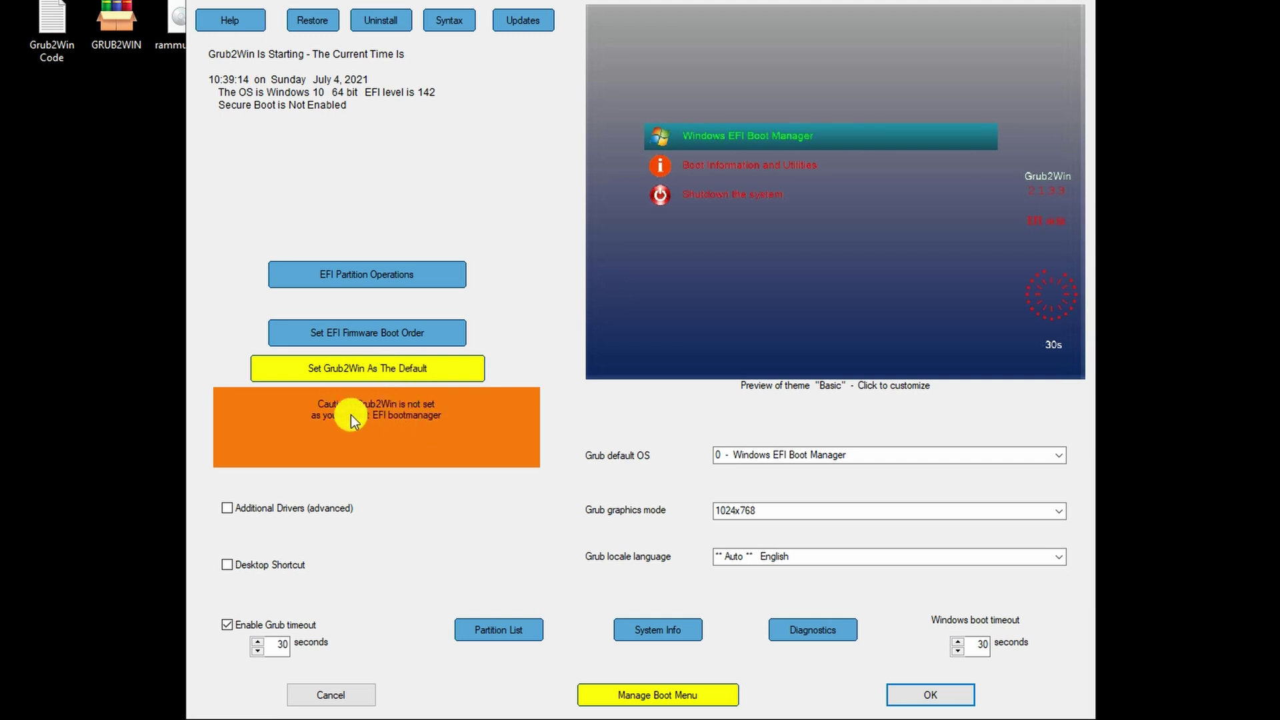
Step: Set Grub2Win as the default EFI boot manager
left_click(357, 368)
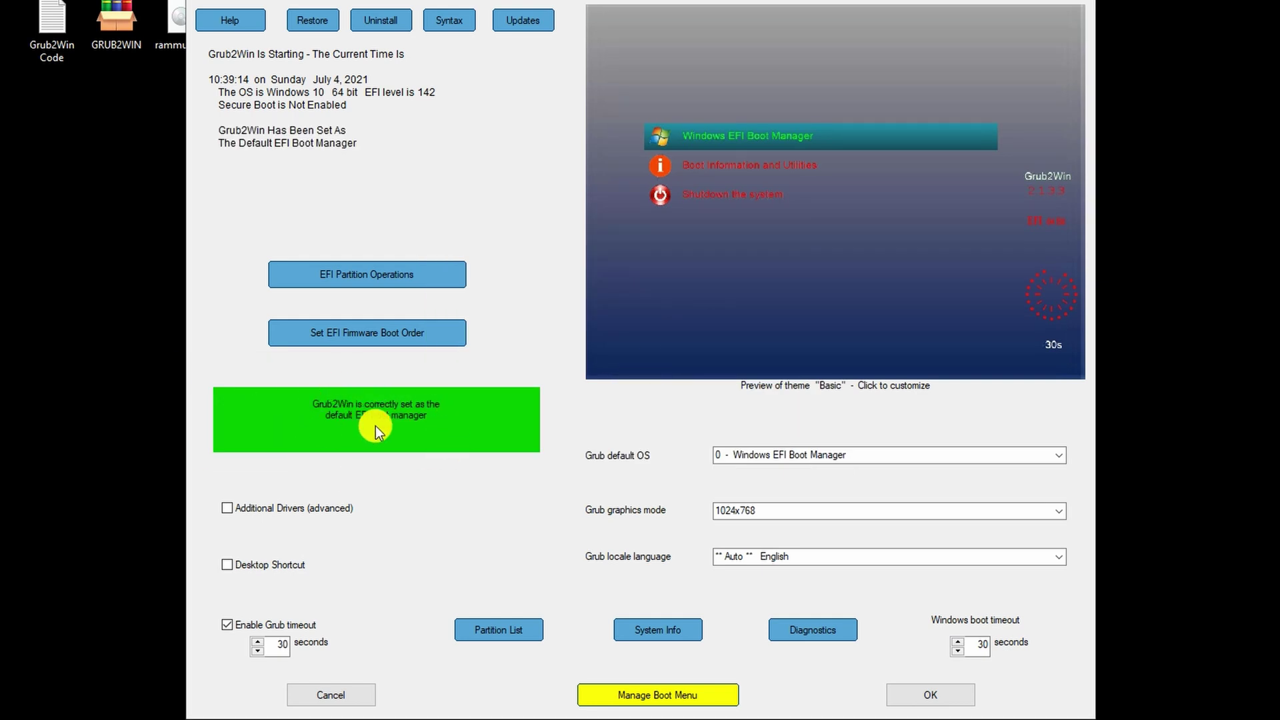
Step: Check the partition list to confirm ChromeOS is partition 3
left_click(494, 627)
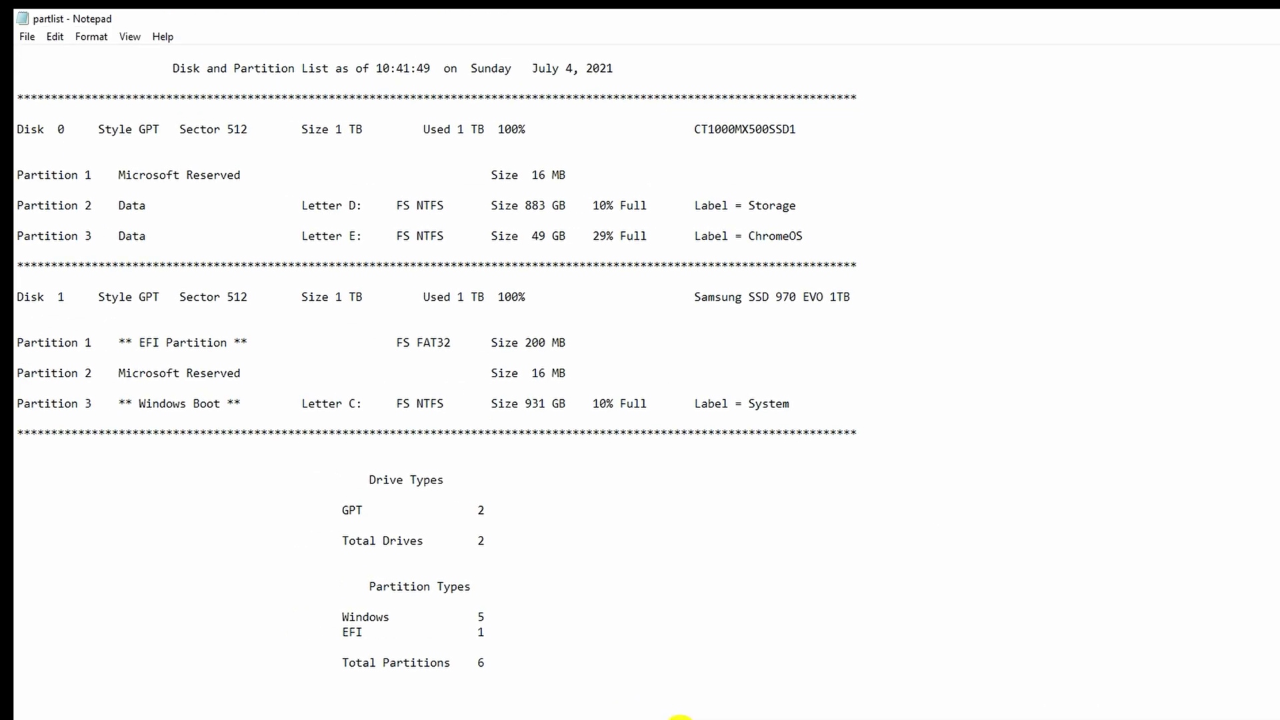
left_click_drag(531, 236, 637, 235)
left_click_drag(809, 237, 98, 235)
left_click(110, 234)
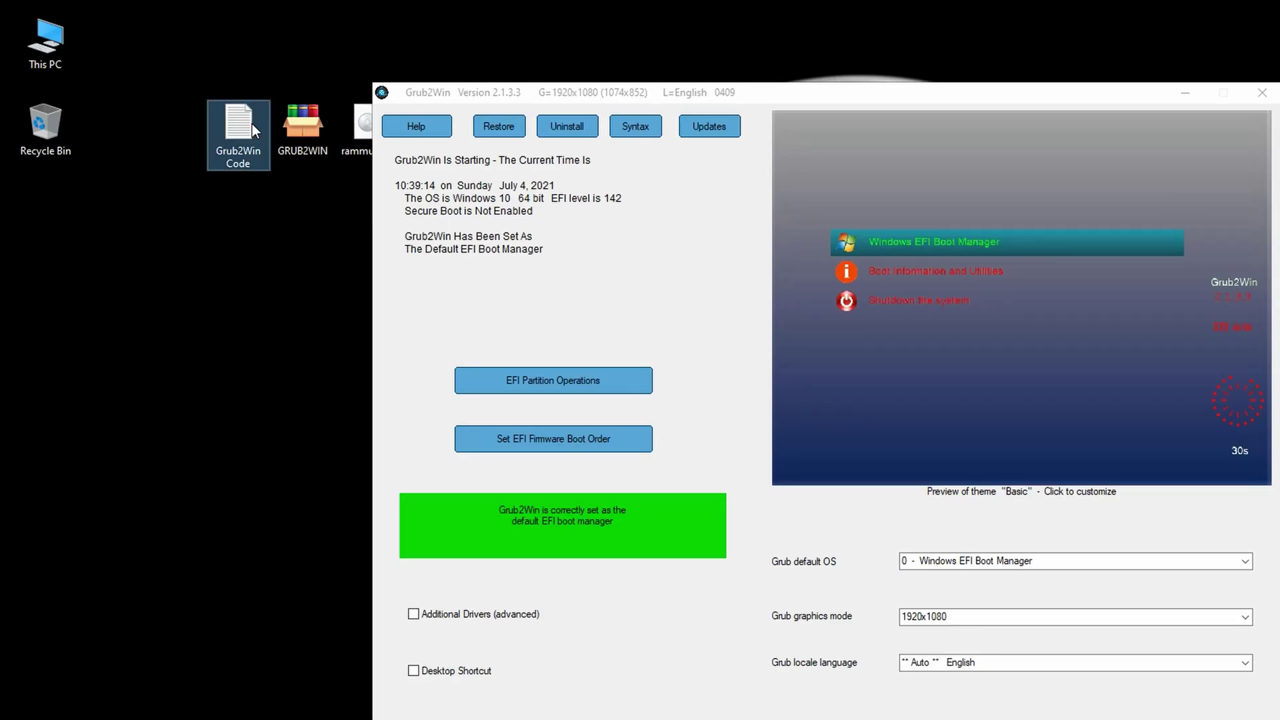
Step: Change sdaX to sda3 in the Grub2Win Code file and save it
double_click(252, 123)
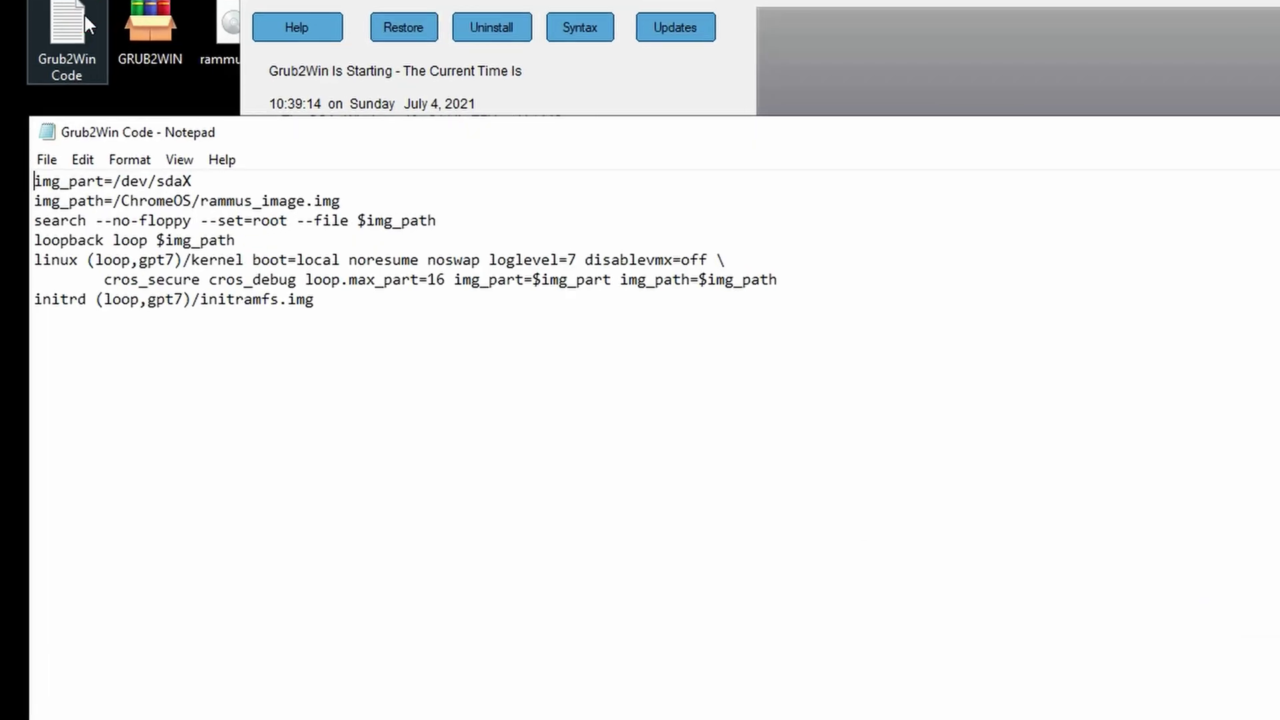
left_click_drag(324, 244, 337, 244)
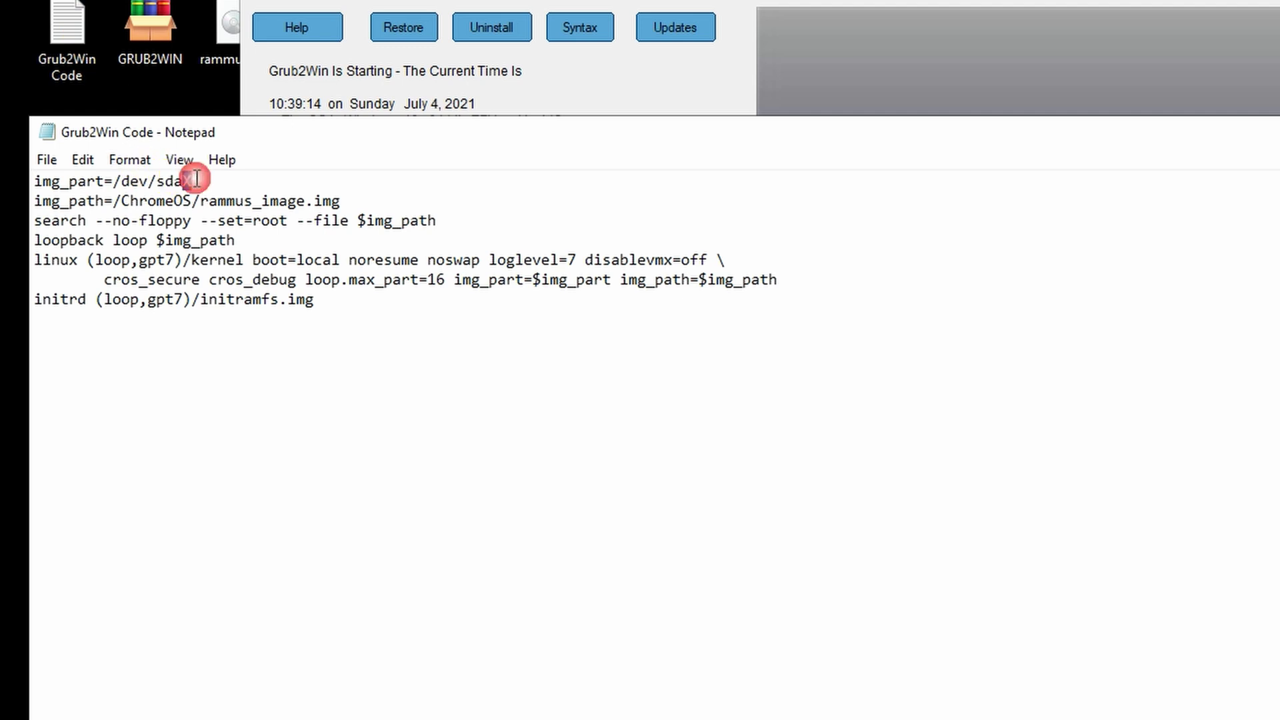
type("3")
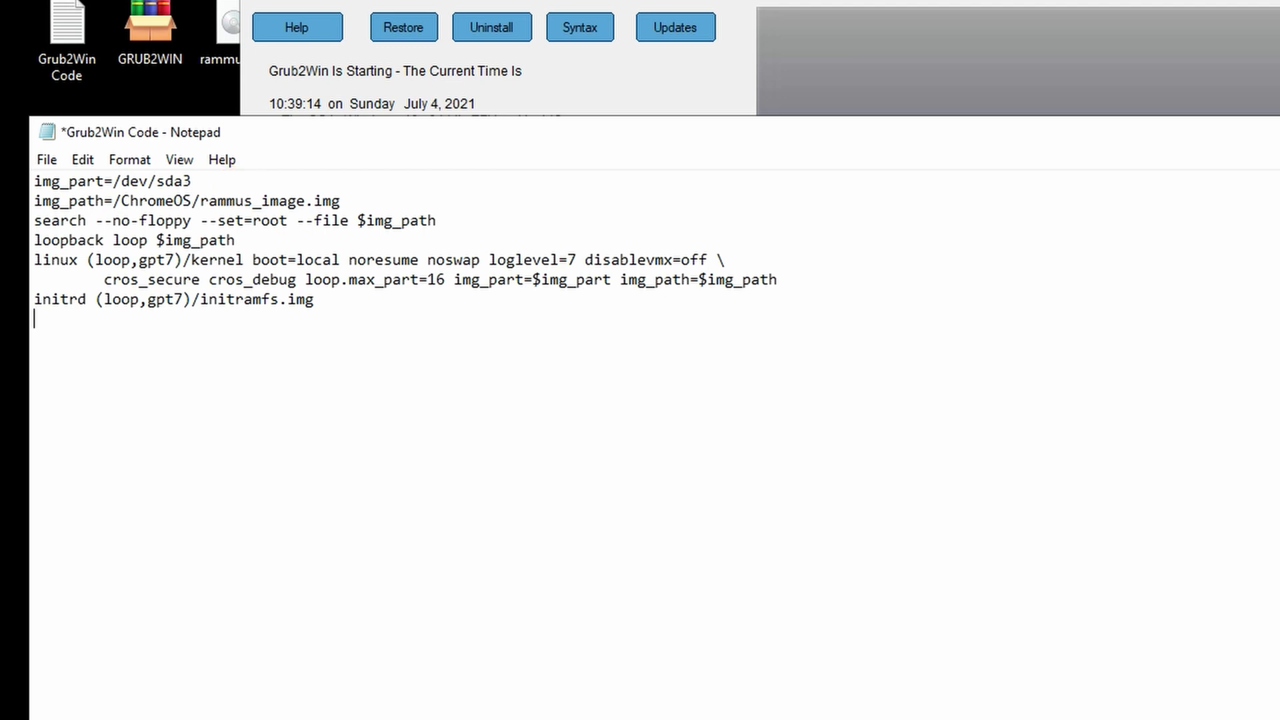
key("alt+F4")
left_click(786, 478)
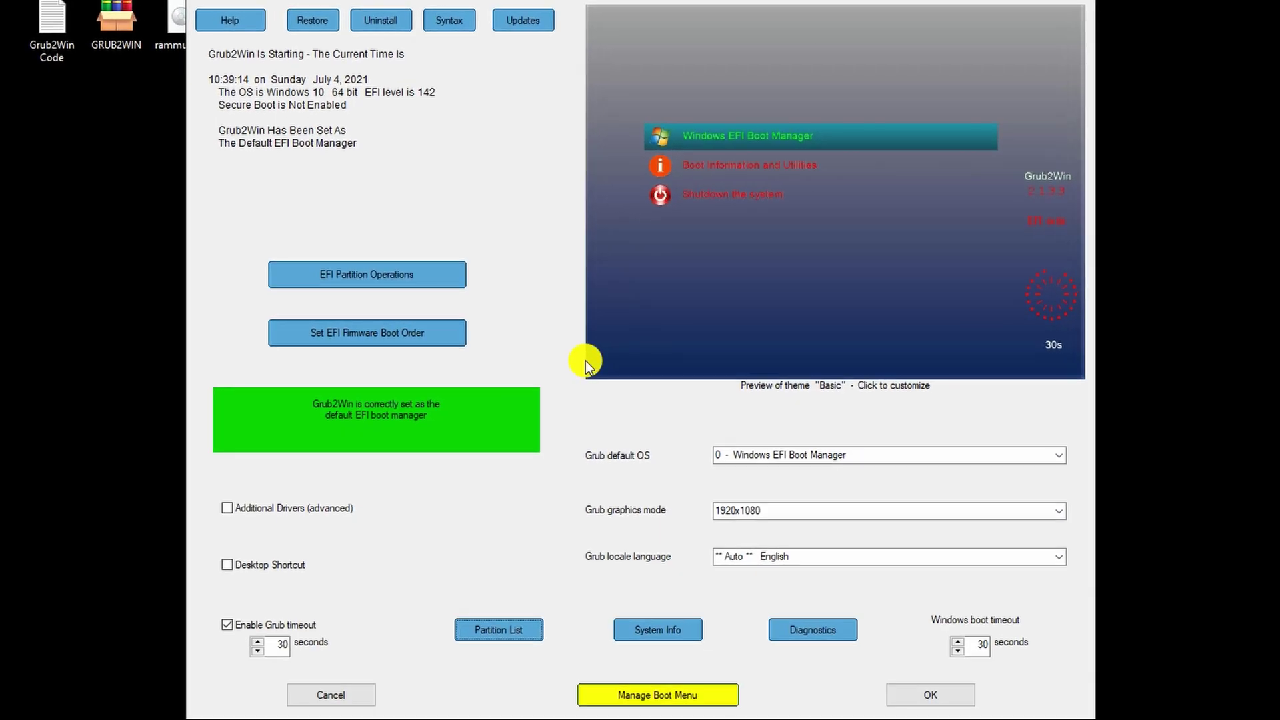
Step: Add boot menu slot 3 as a custom code entry titled 'ChromeOS' and open its code editor
left_click(667, 698)
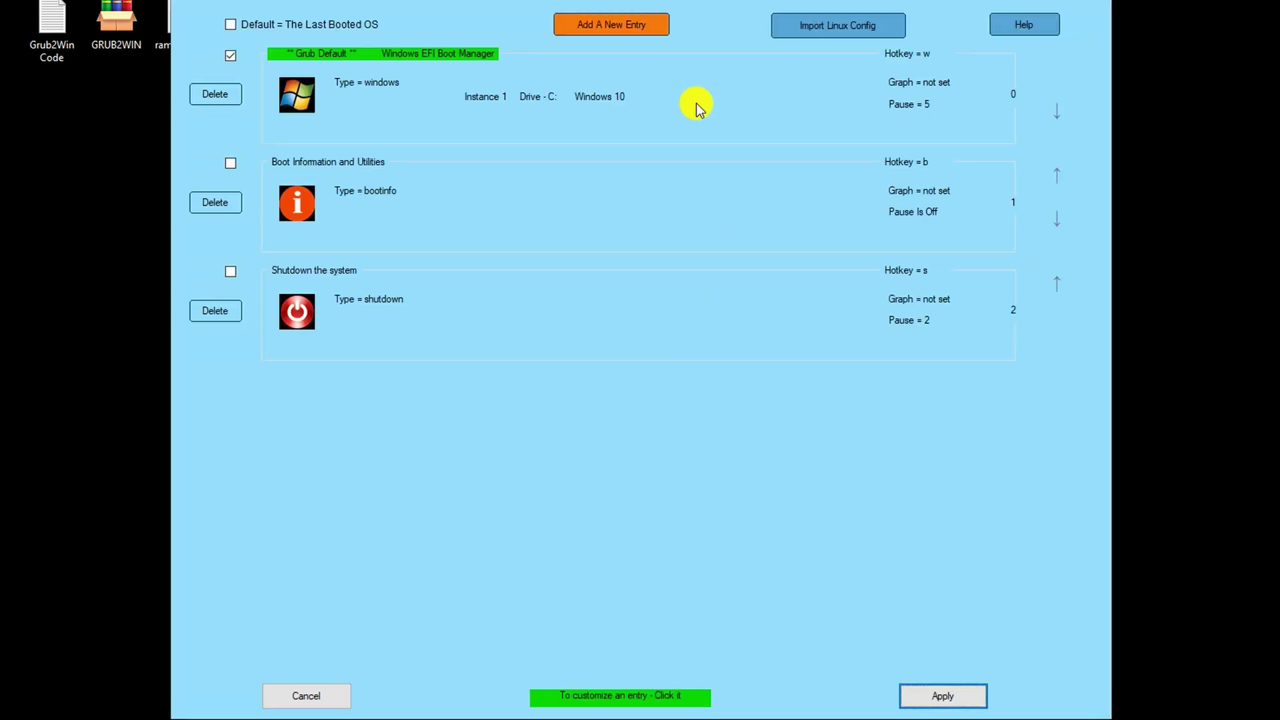
left_click(622, 27)
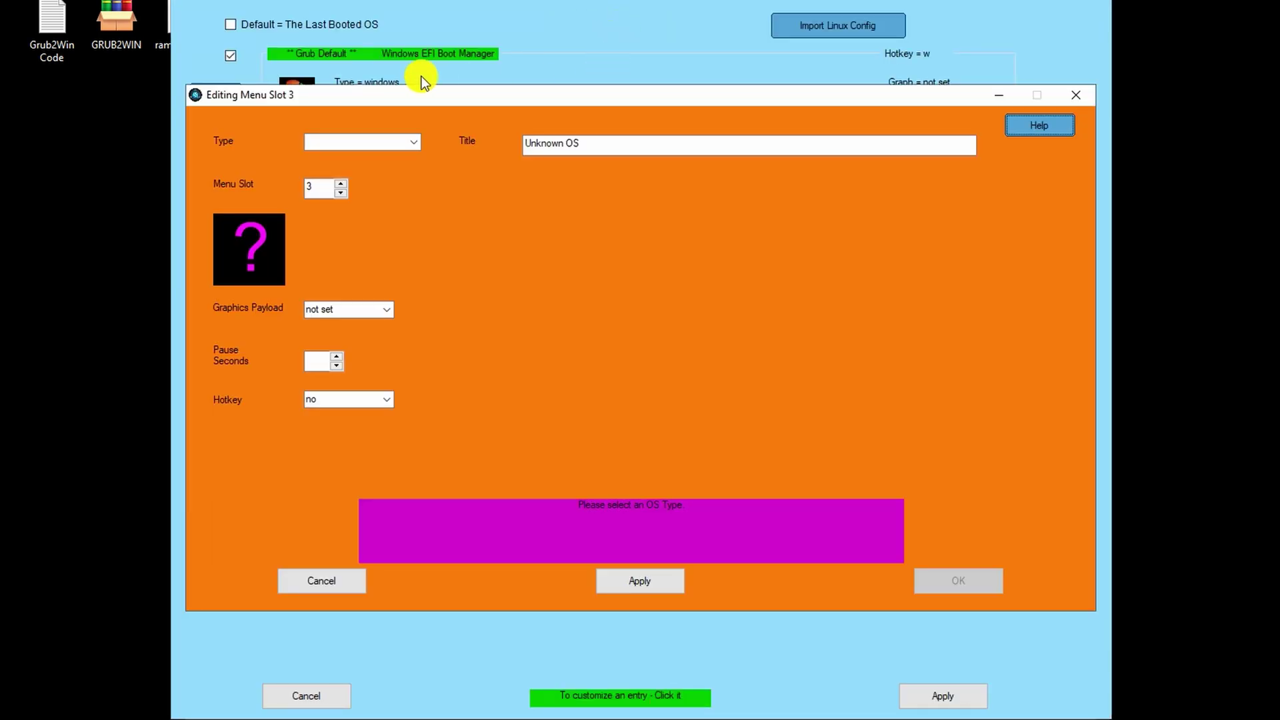
left_click(413, 144)
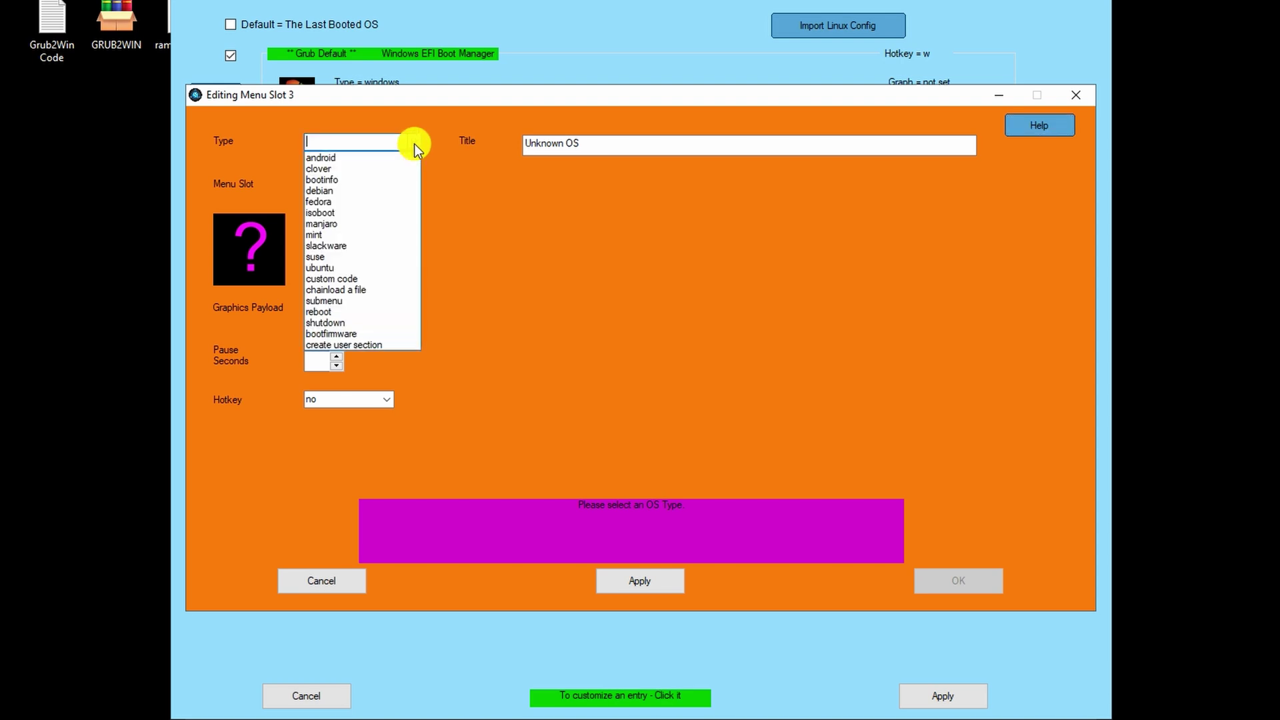
left_click(381, 277)
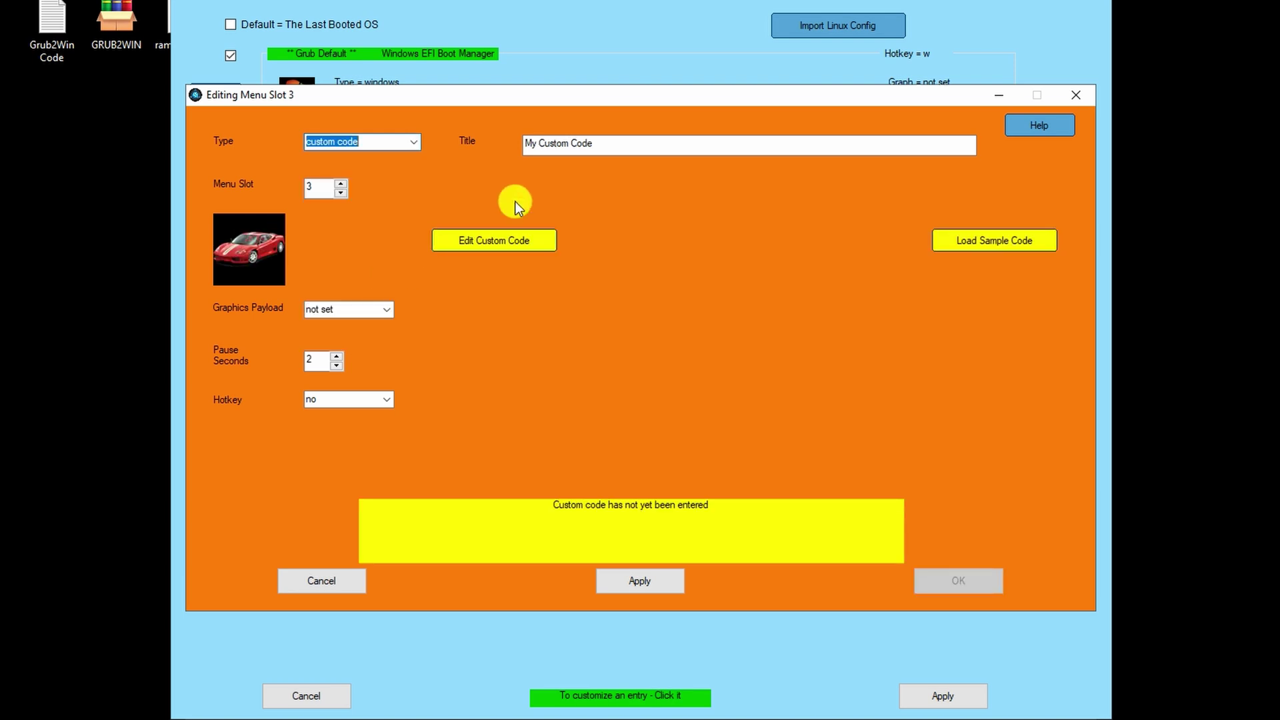
left_click(612, 142)
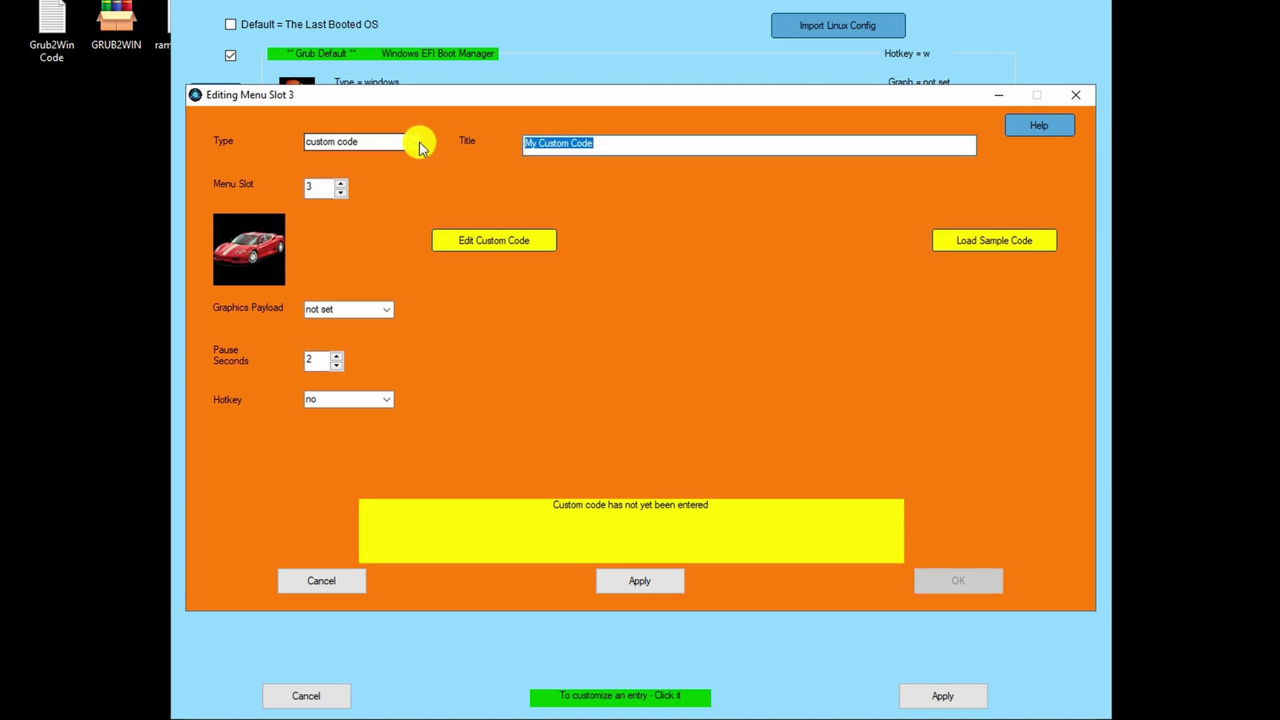
type("ChromeOS")
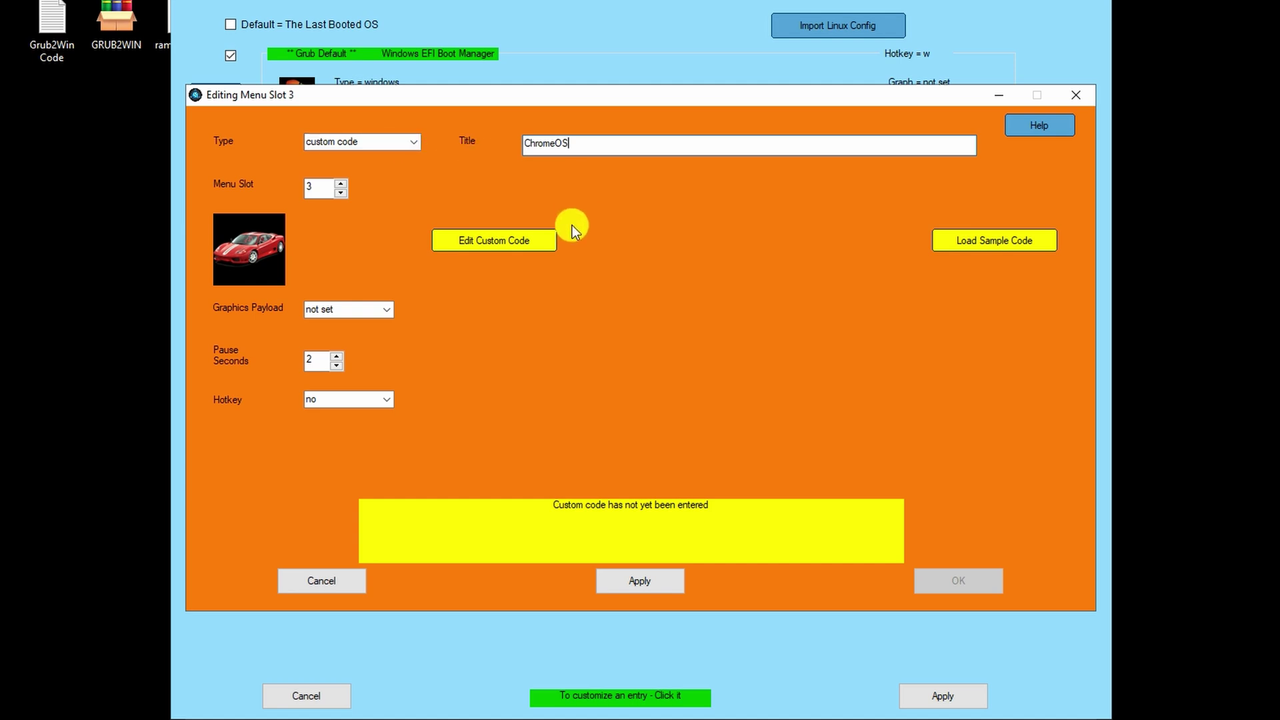
left_click(464, 239)
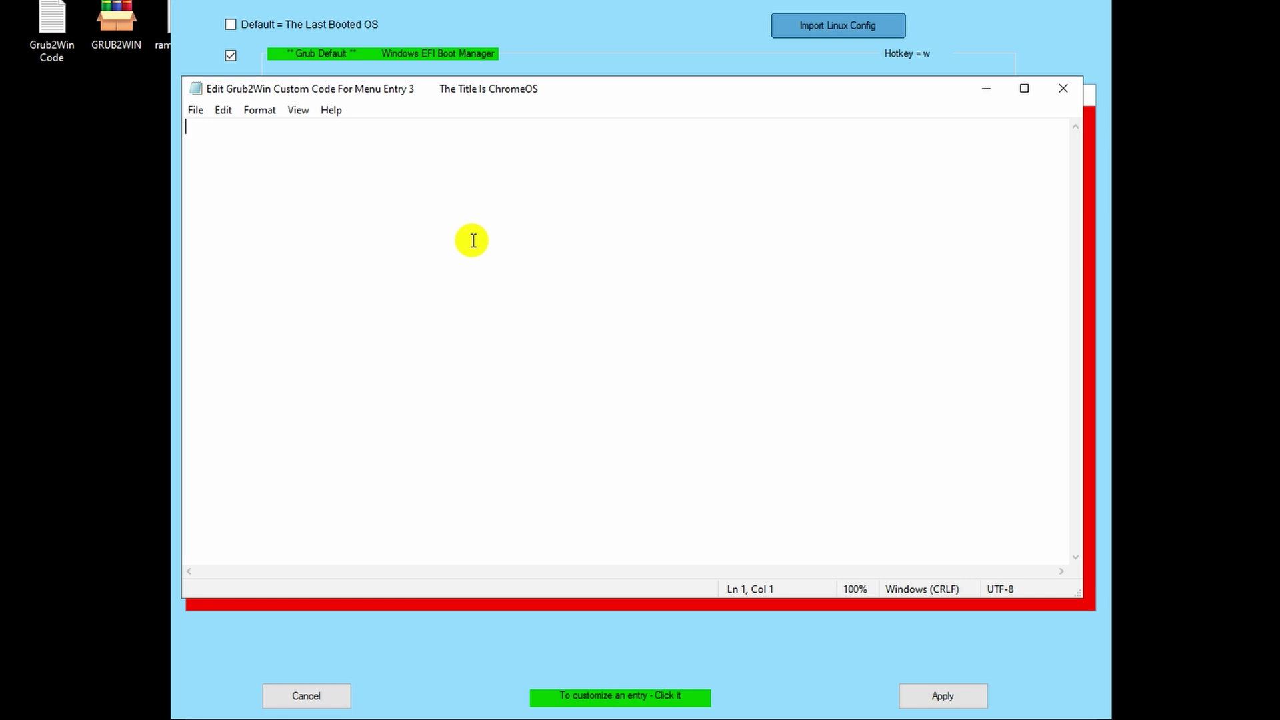
Step: Copy all the boot code lines from the Grub2Win Code file, then close it
double_click(37, 22)
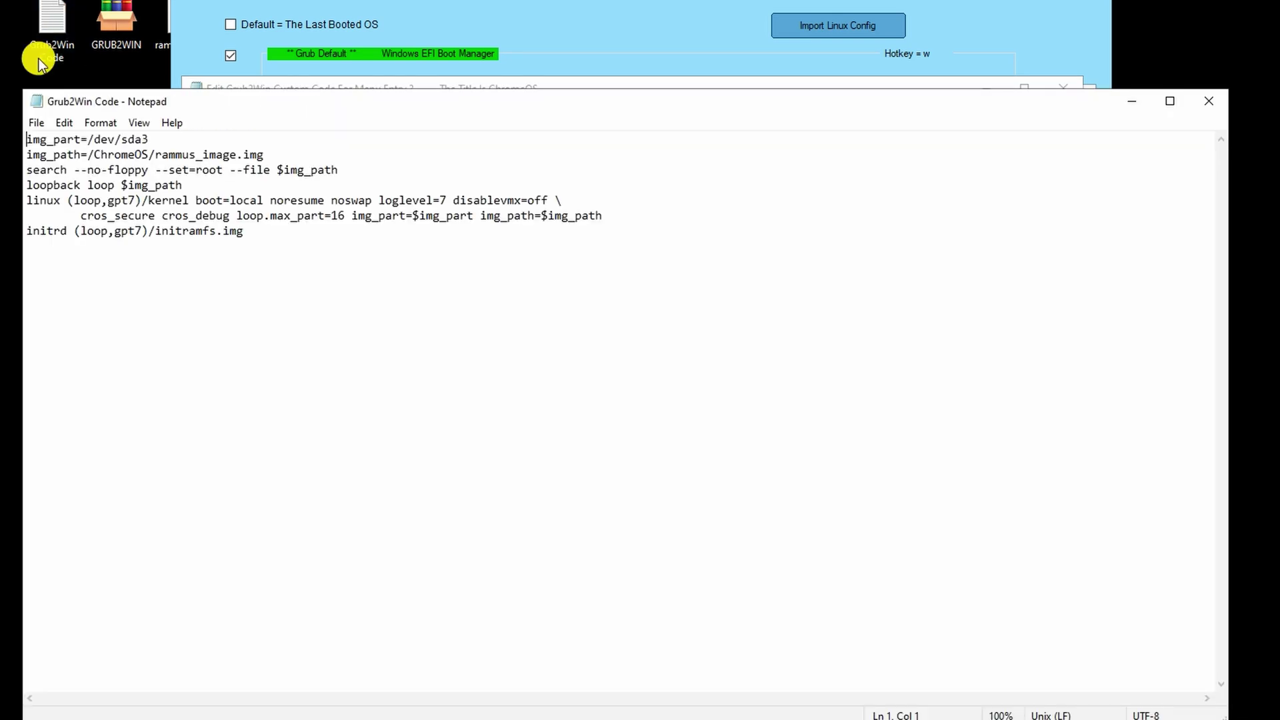
left_click_drag(286, 236, 7, 126)
right_click(115, 183)
left_click(163, 238)
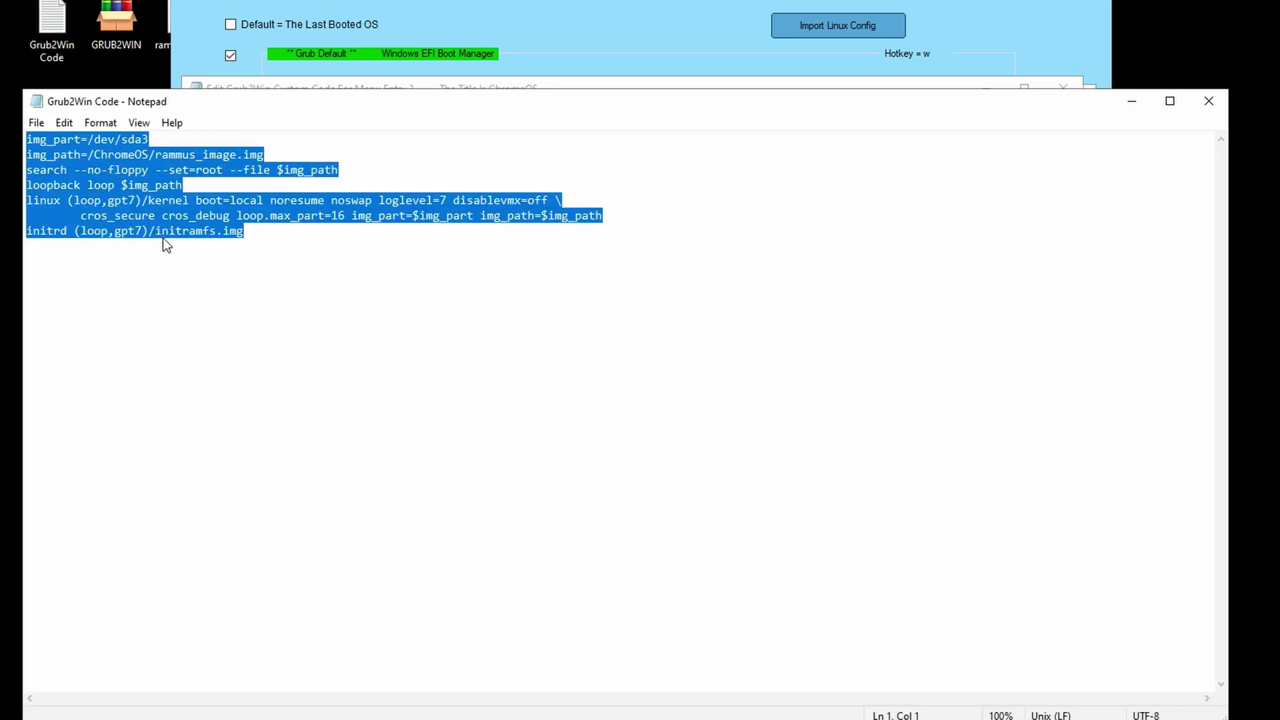
left_click(1209, 103)
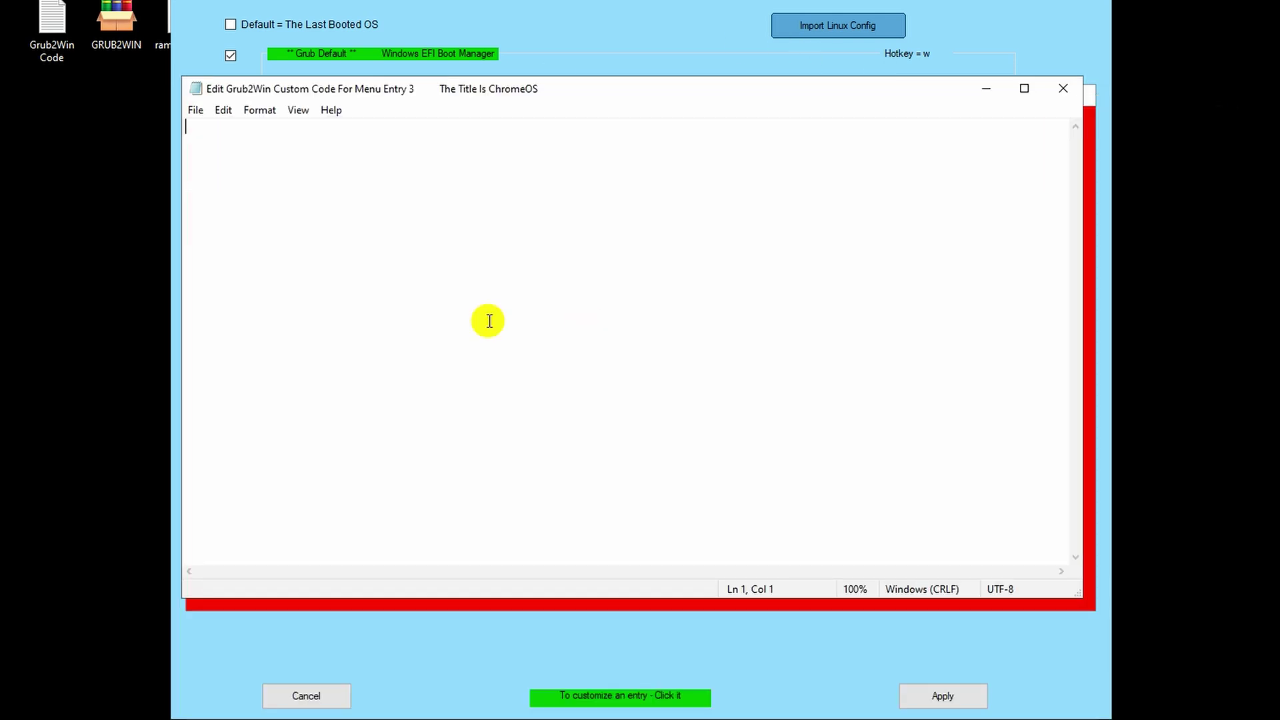
Step: Paste the boot code into the ChromeOS custom code editor and save it
right_click(371, 254)
left_click(413, 328)
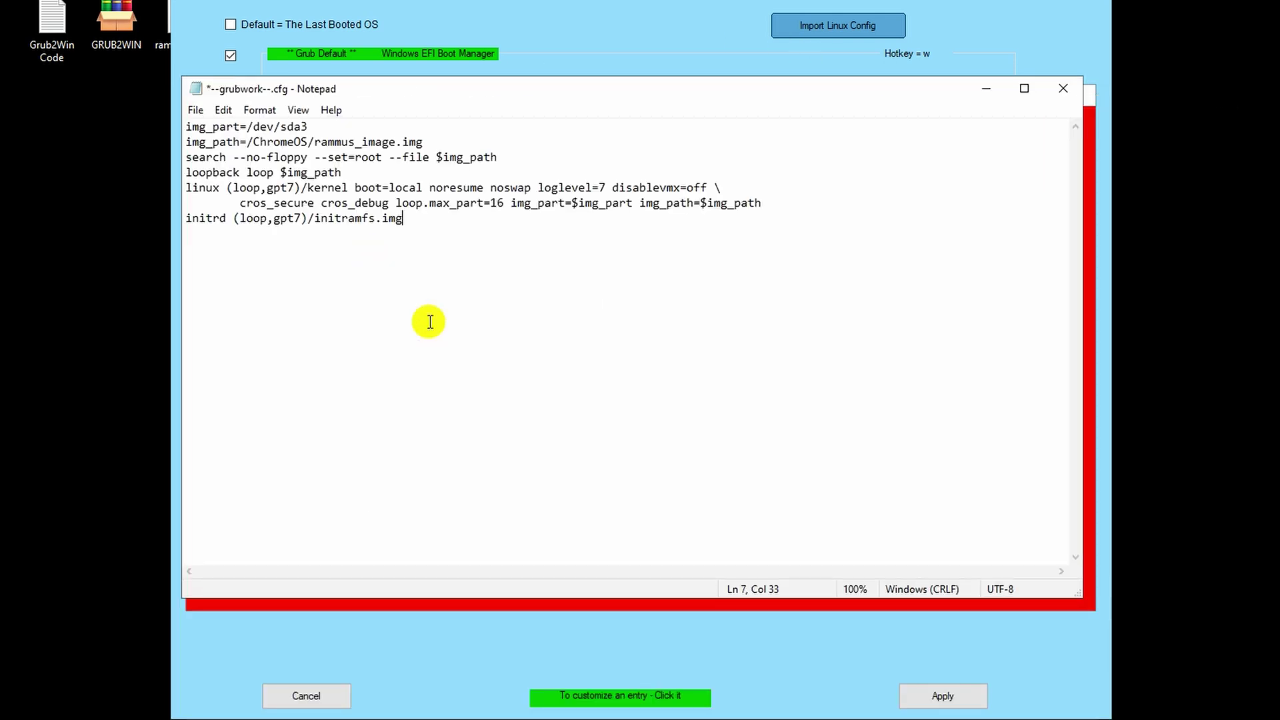
left_click(1062, 89)
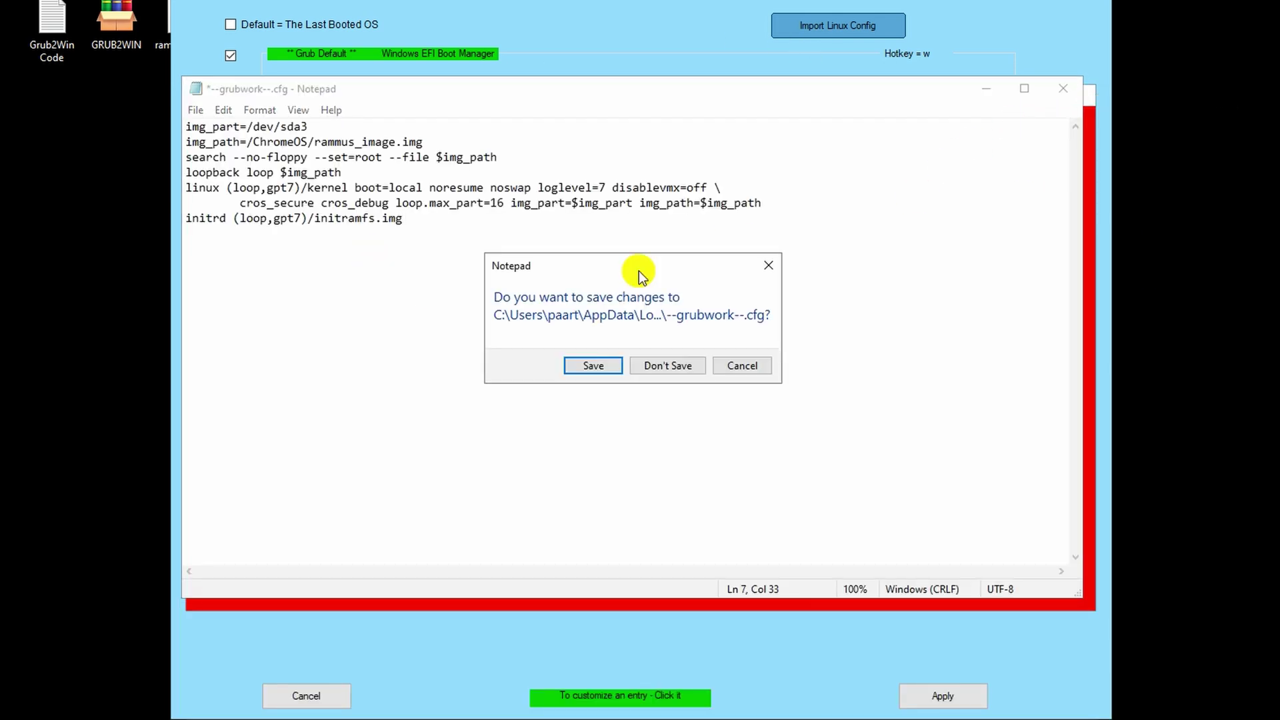
left_click(589, 362)
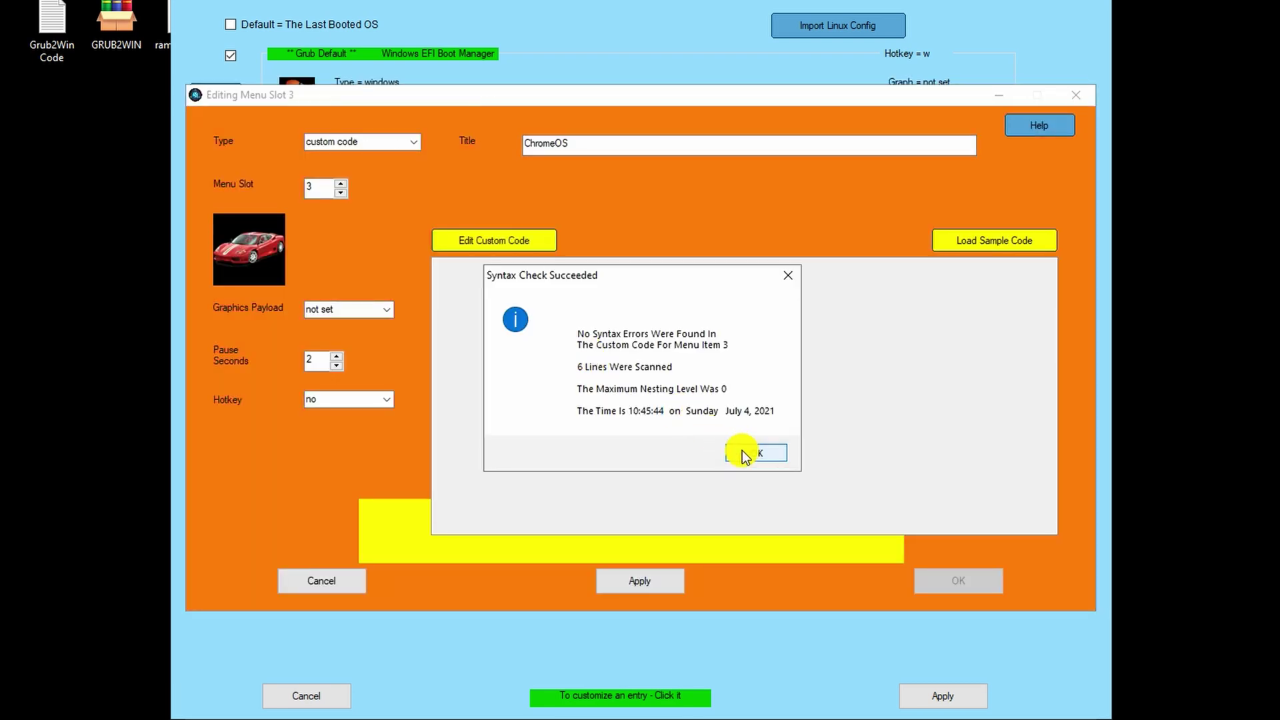
Step: Move the ChromeOS entry to menu slot 1, after Windows EFI Boot Manager, and save
left_click(744, 455)
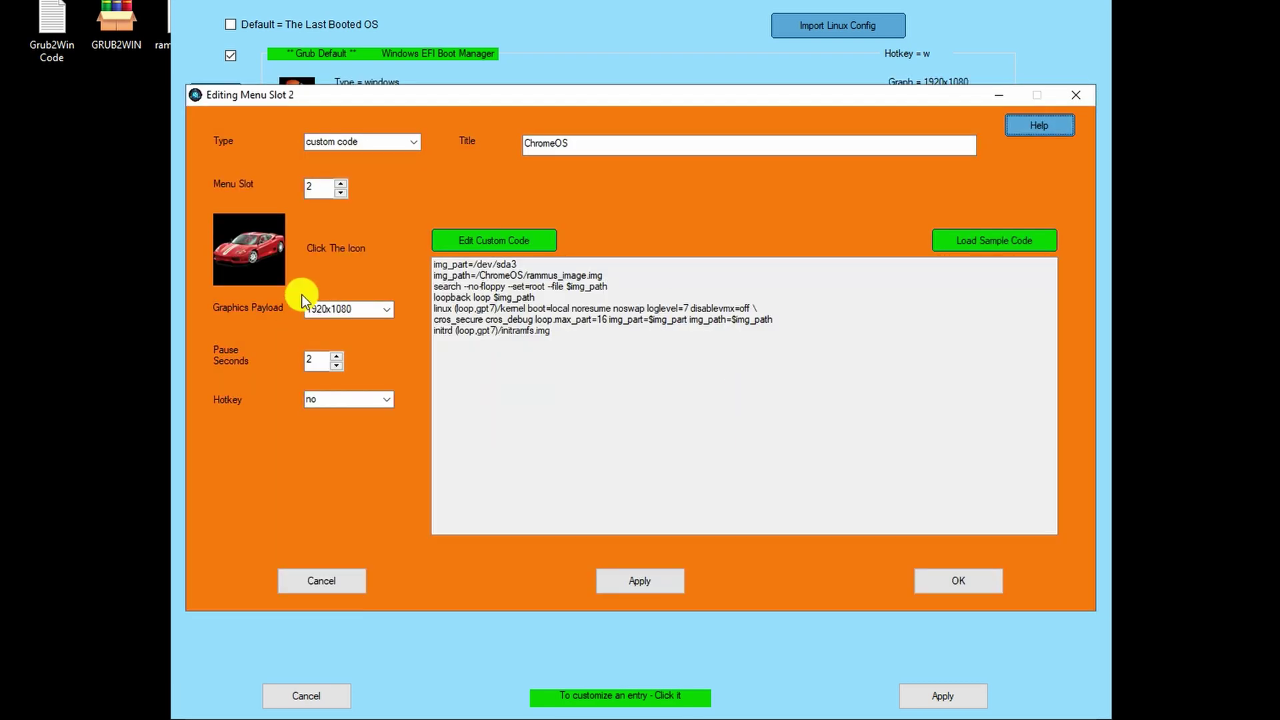
left_click(340, 193)
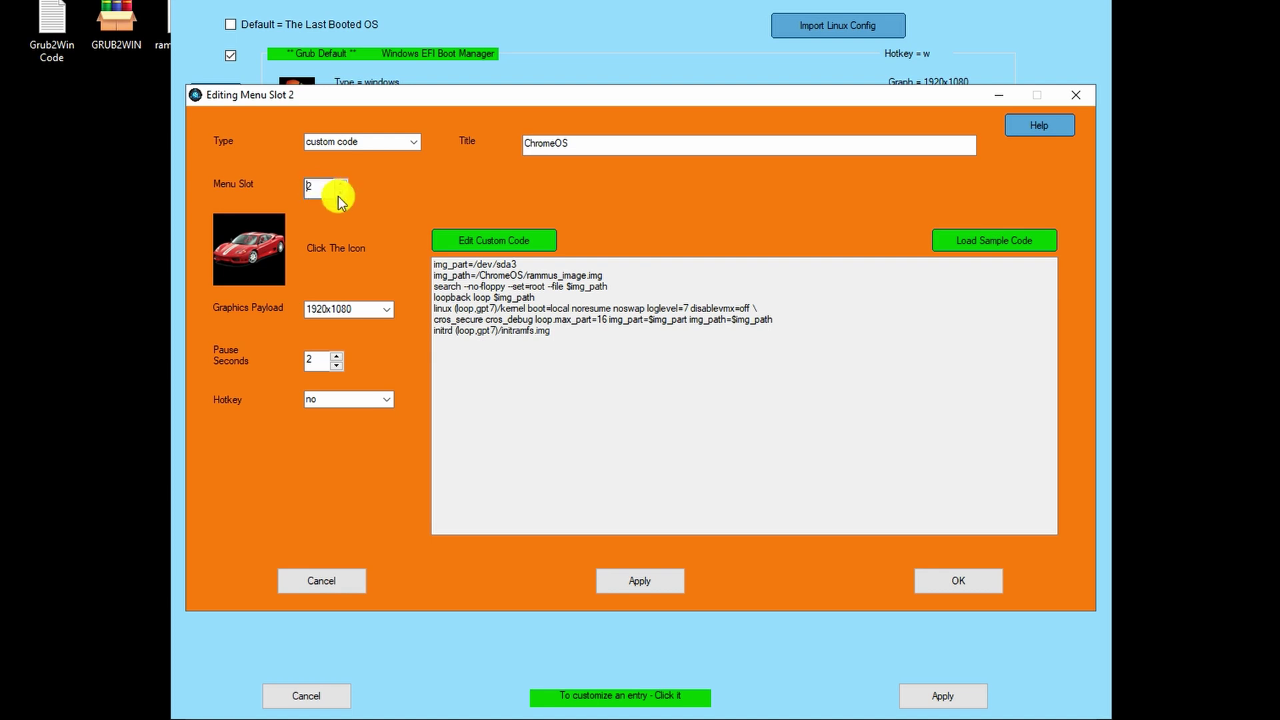
left_click(340, 194)
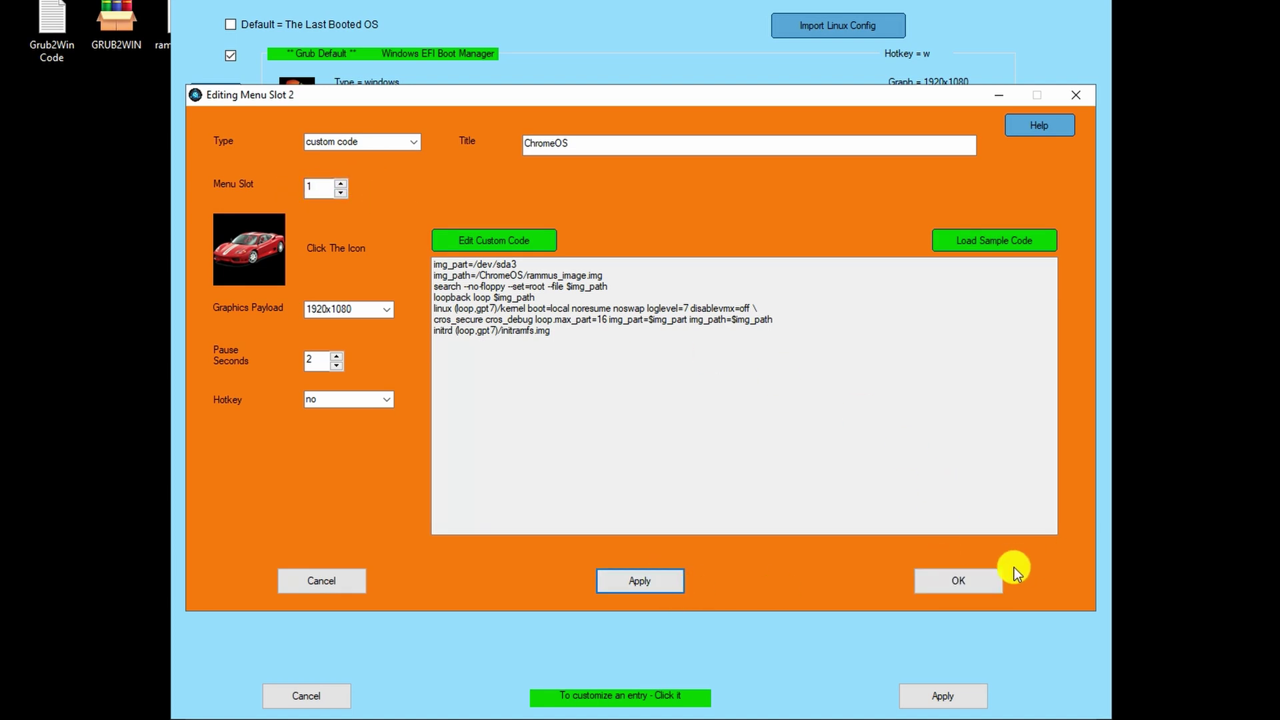
left_click(973, 582)
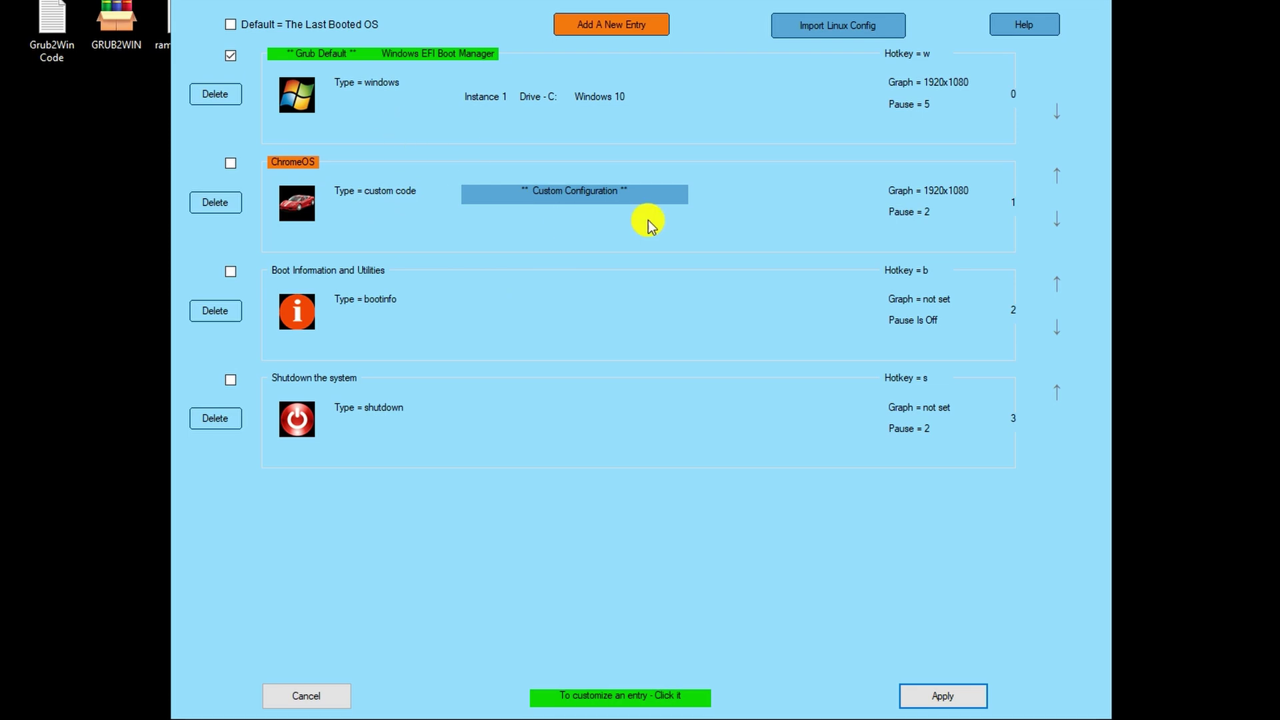
Step: Apply the 4-entry boot menu, run Grub2Win to write grub.cfg, and close the log
left_click(951, 696)
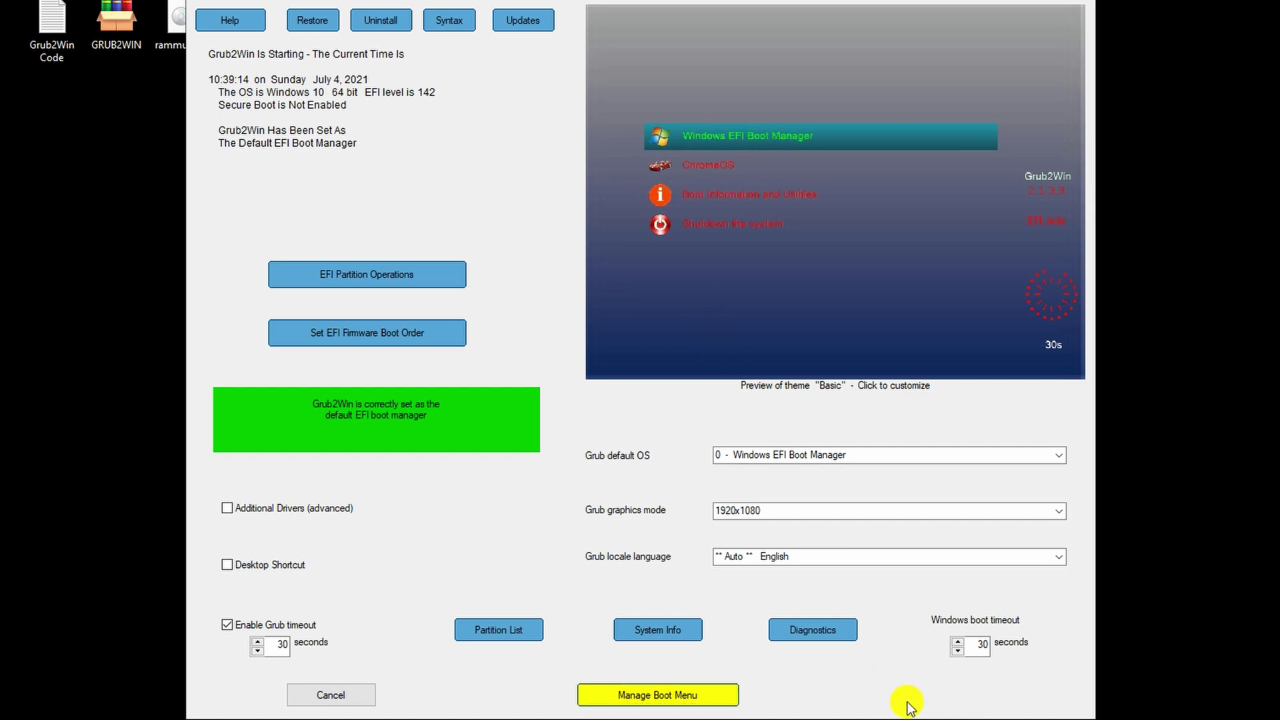
left_click(908, 707)
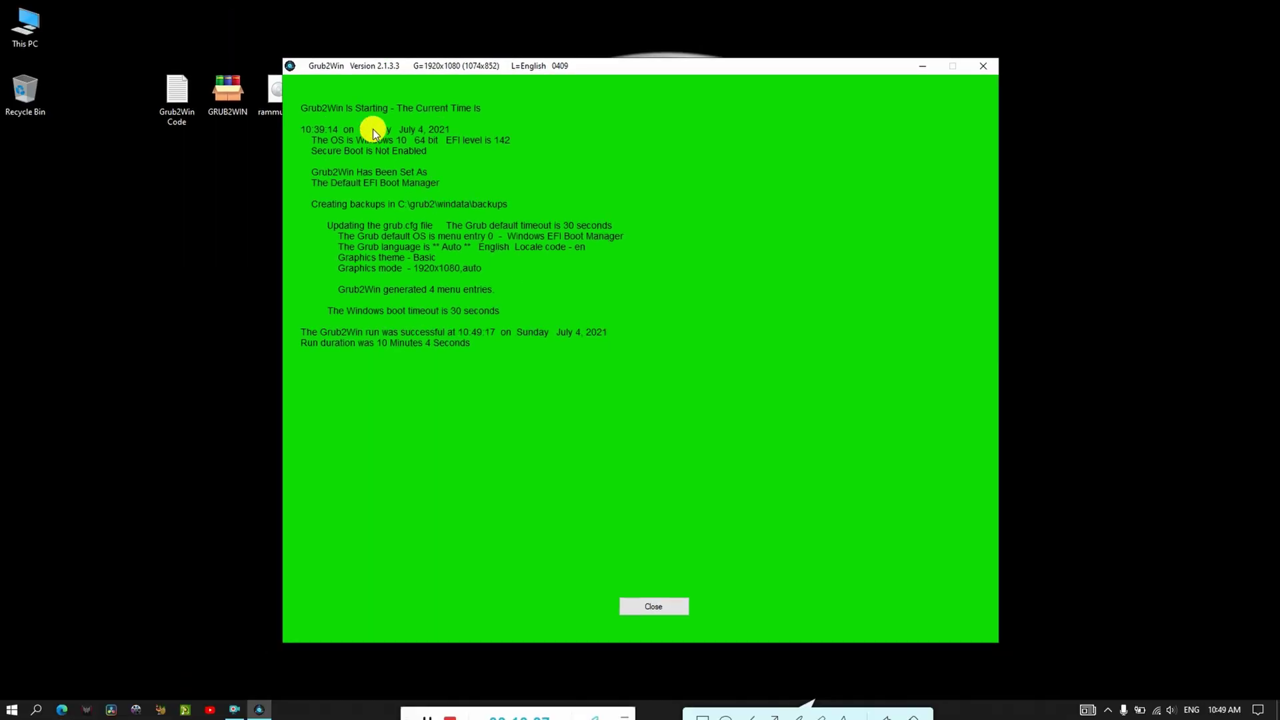
left_click(654, 608)
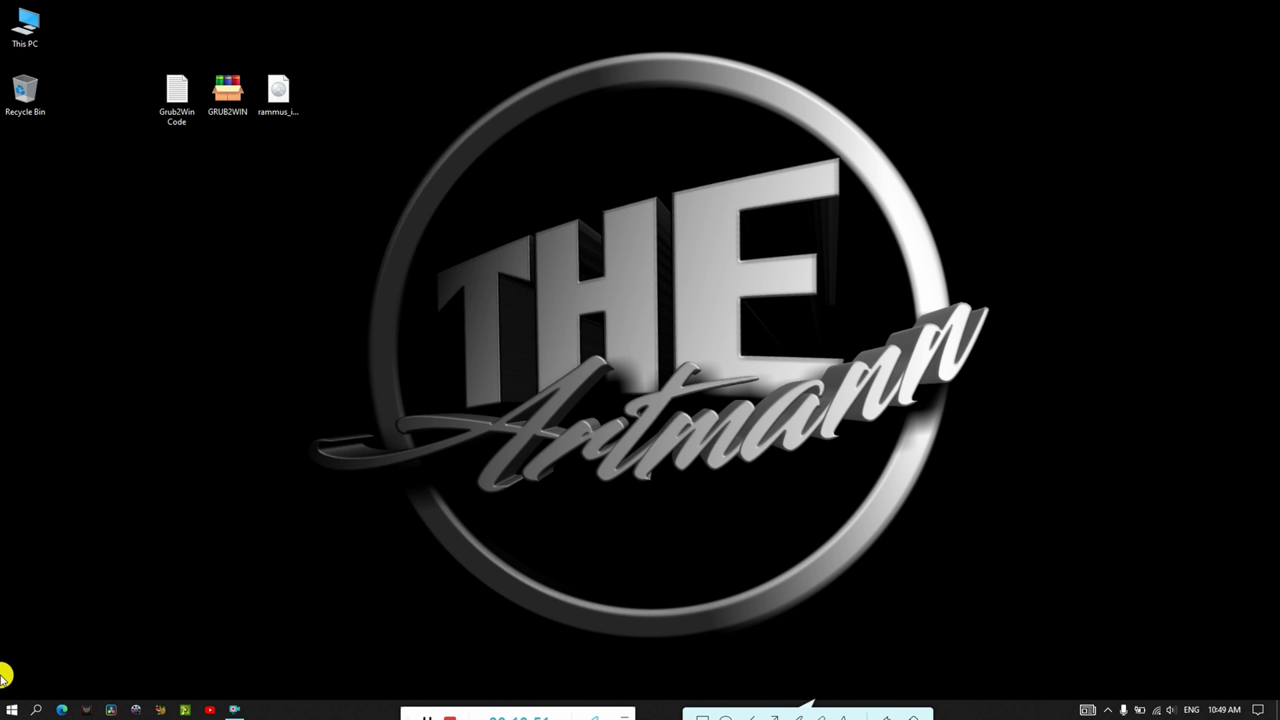
Step: Restart Windows from the Start menu's power options
left_click(11, 710)
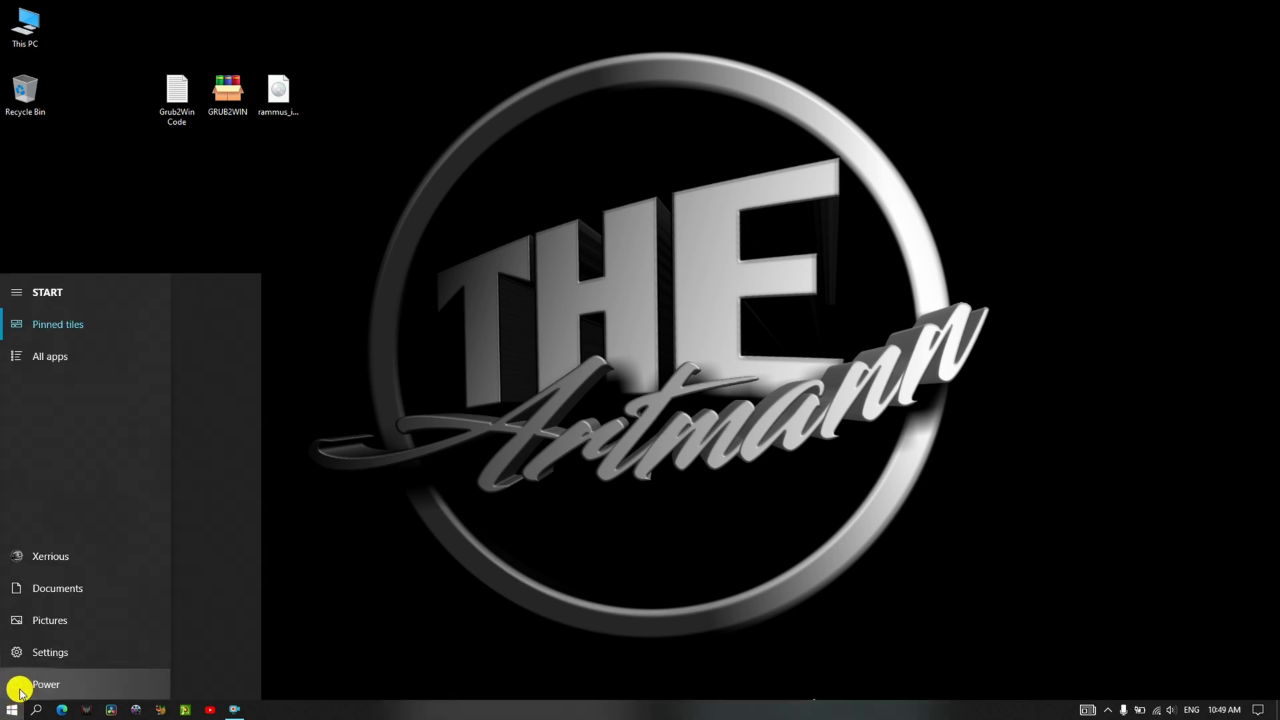
left_click(30, 688)
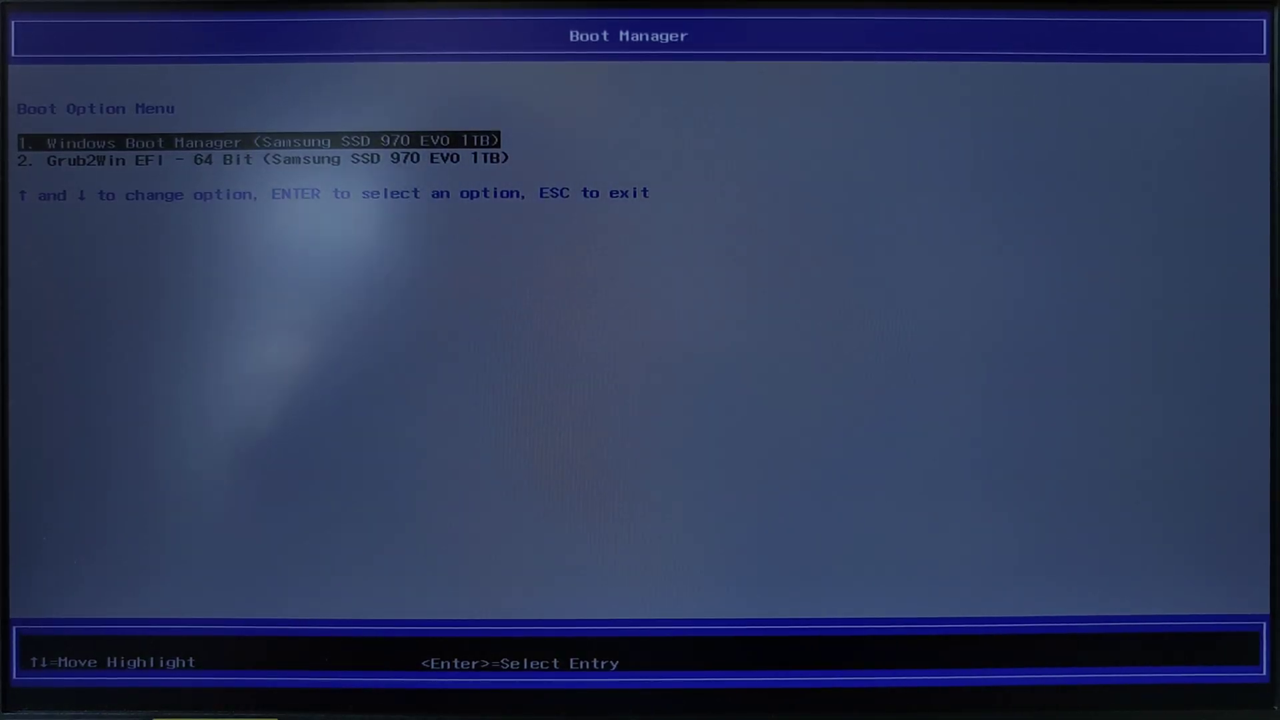
Step: Boot the Grub2Win EFI - 64 Bit option into Chrome OS and begin its first-time setup
key("Down")
key("Return")
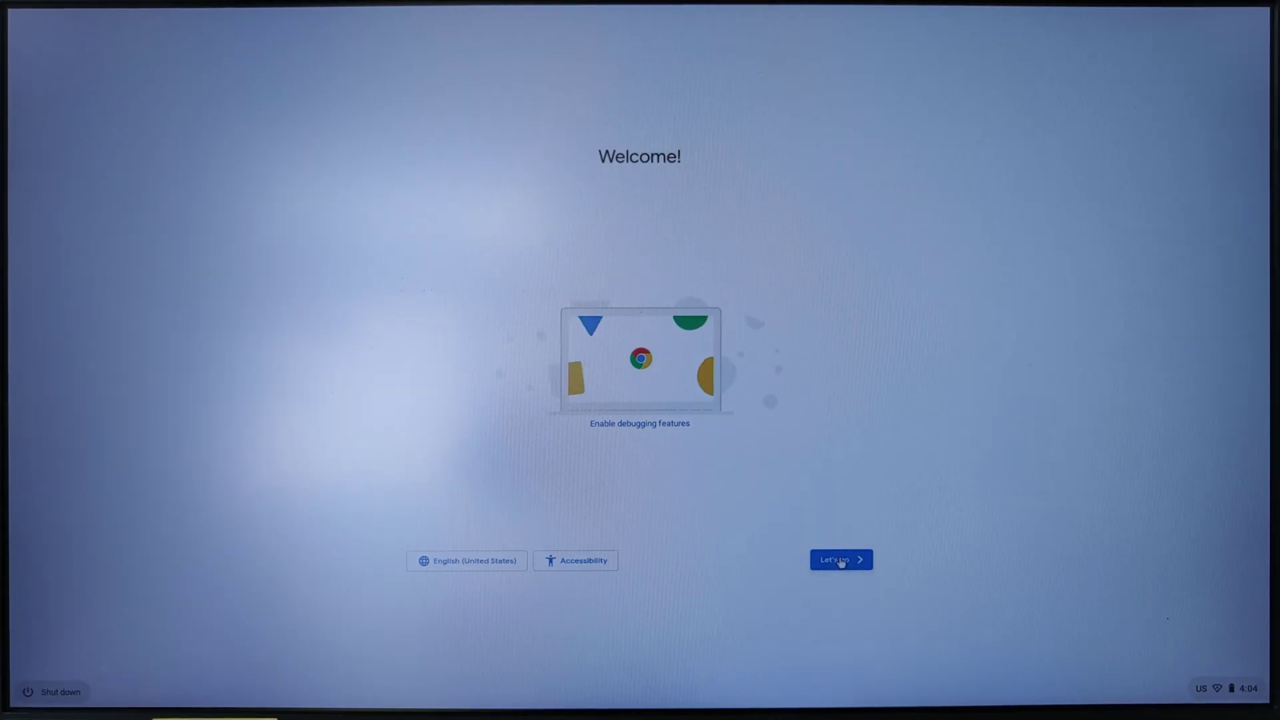
left_click(841, 560)
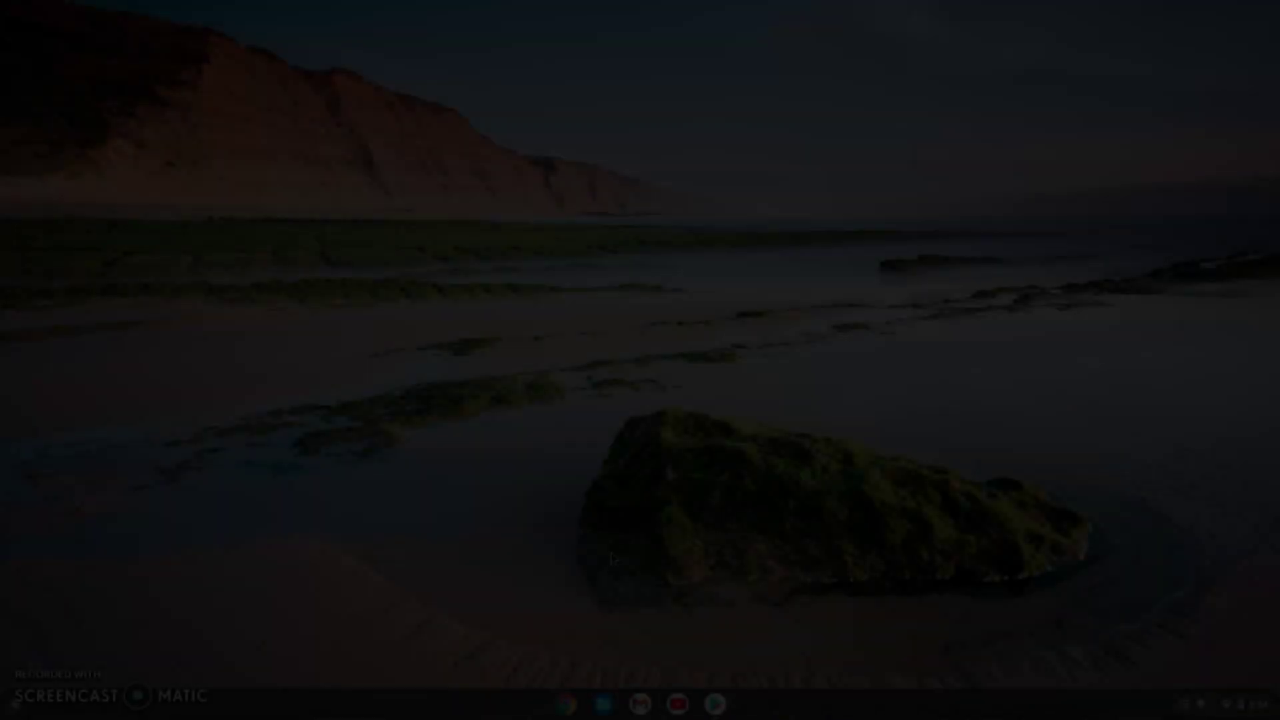
Step: Try the misty lake and dark mountain lake wallpapers from the desktop wallpaper picker
right_click(595, 277)
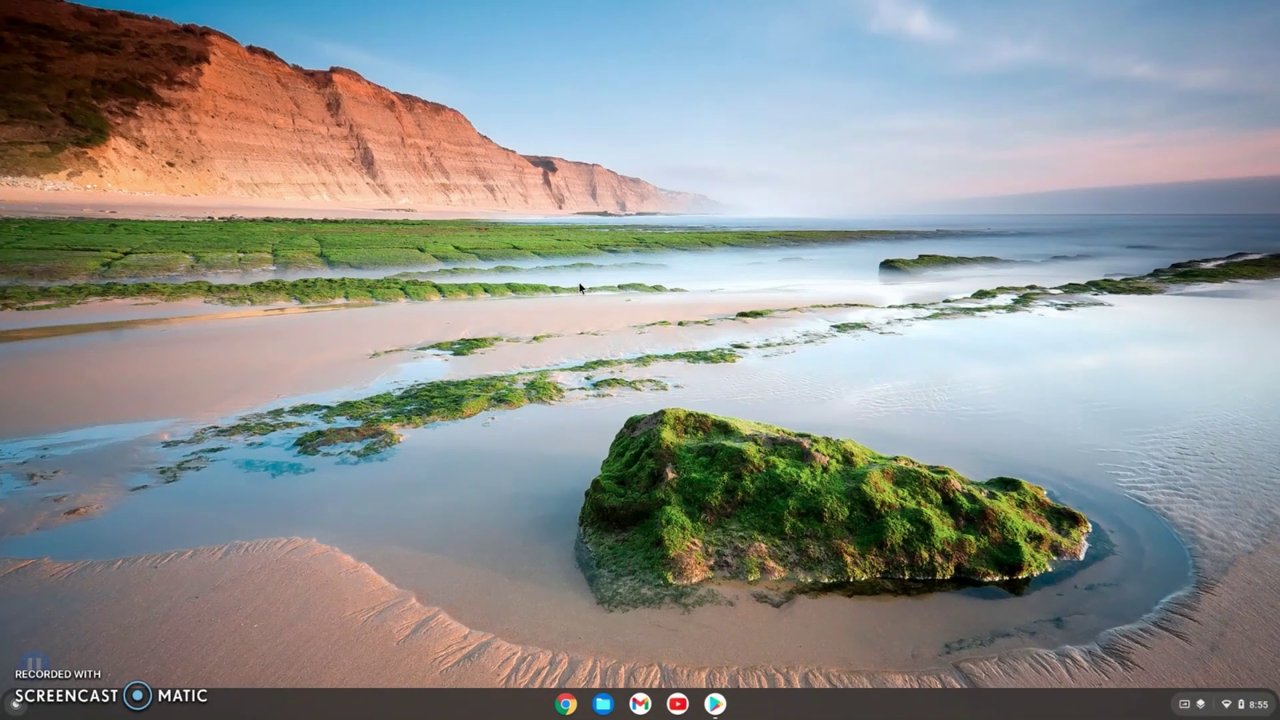
right_click(580, 288)
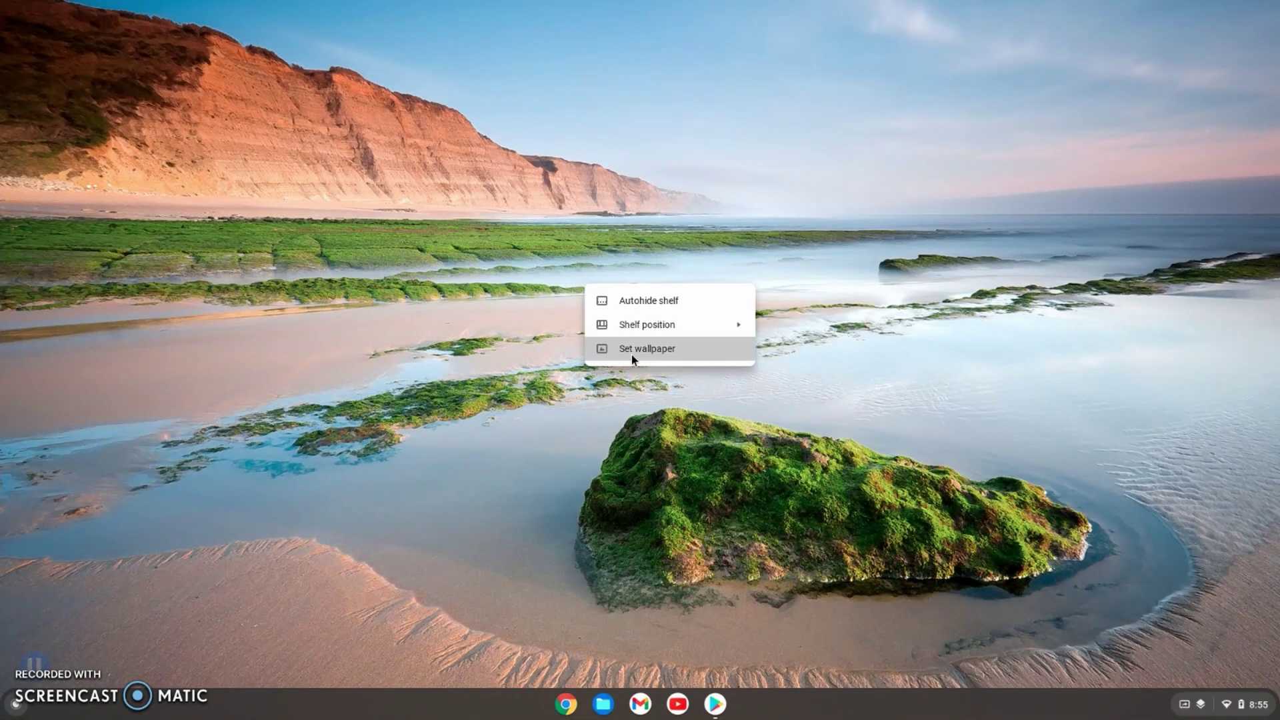
left_click(667, 348)
left_click(690, 342)
left_click(702, 457)
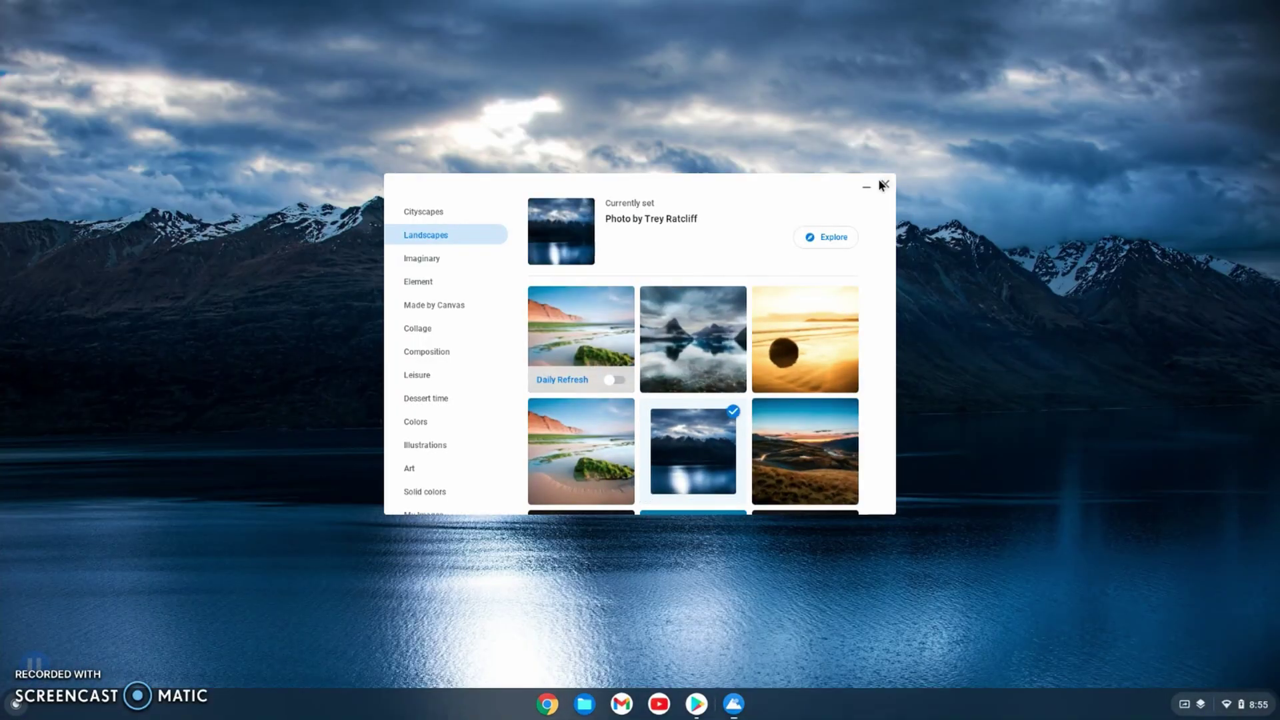
left_click(885, 184)
Step: Set the hexagon-mesh logo image as wallpaper from Photos
key("super")
scroll(849, 374, "down", 2)
left_click(494, 302)
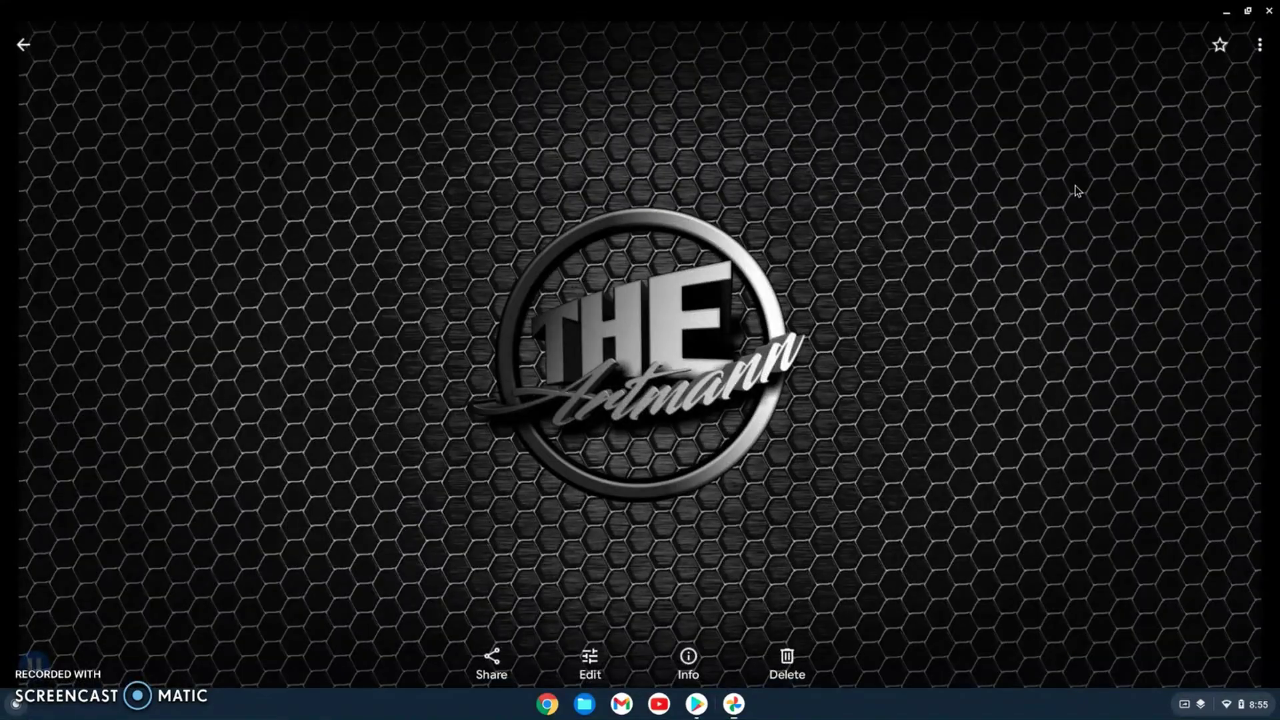
left_click(1264, 45)
left_click(1160, 169)
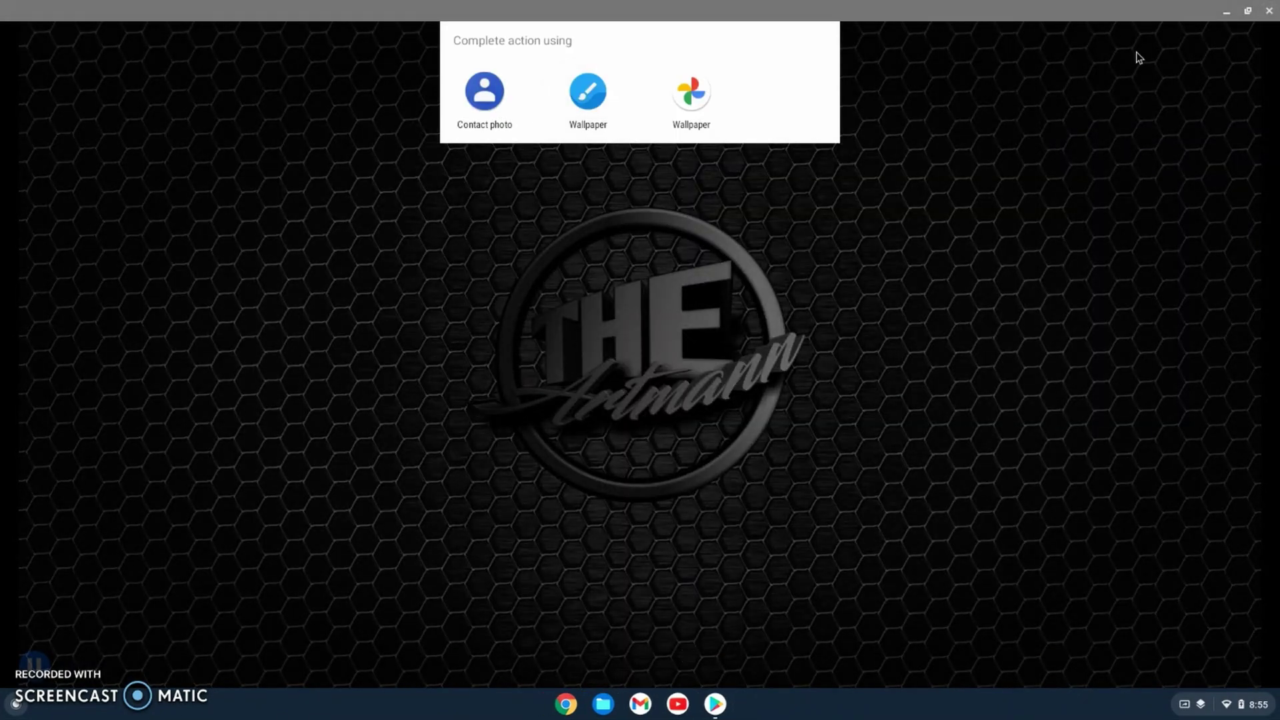
left_click(588, 104)
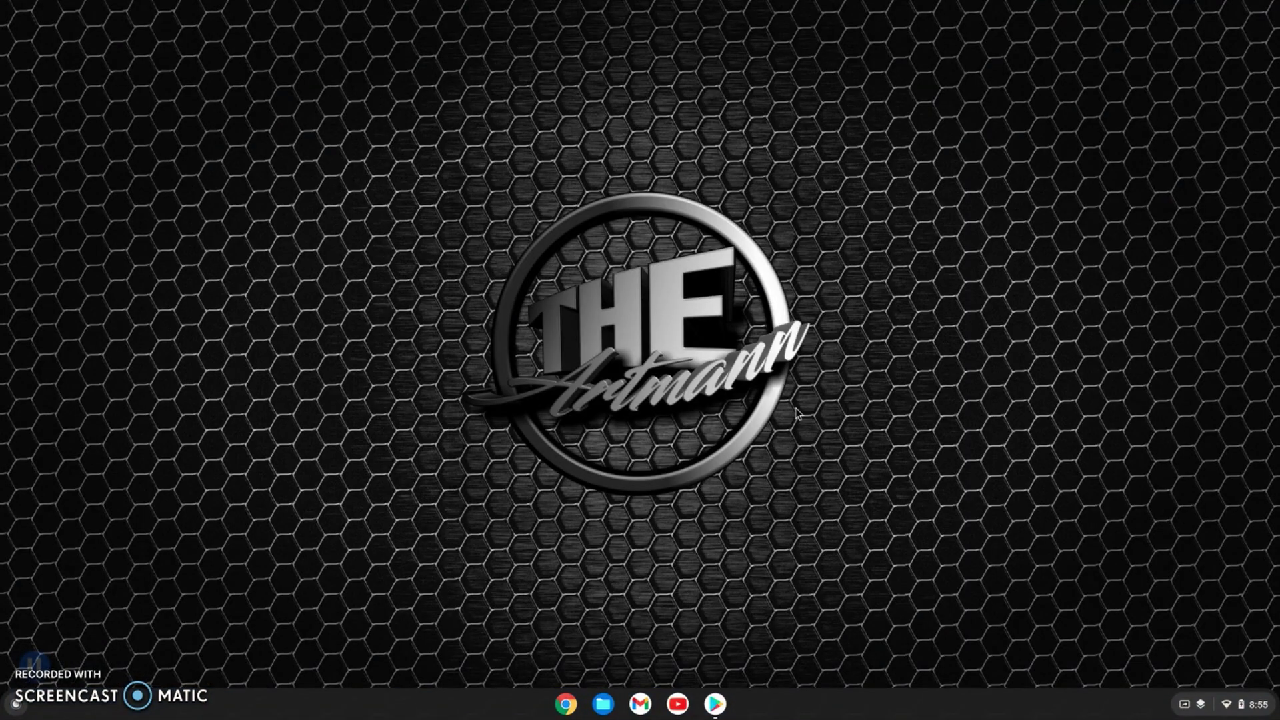
Step: Briefly open Chrome and the Play Store, then open YouTube in Chrome
left_click(560, 704)
left_click(995, 25)
left_click(715, 704)
left_click(24, 42)
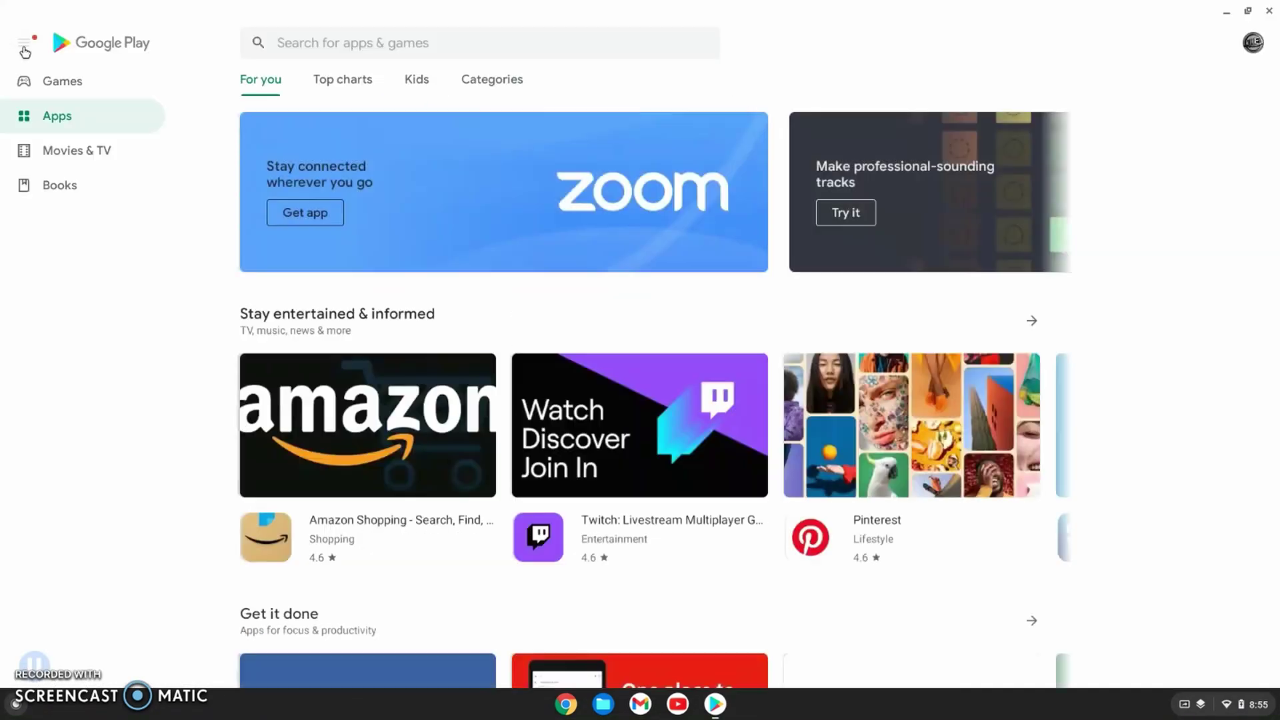
left_click(1270, 11)
left_click(715, 704)
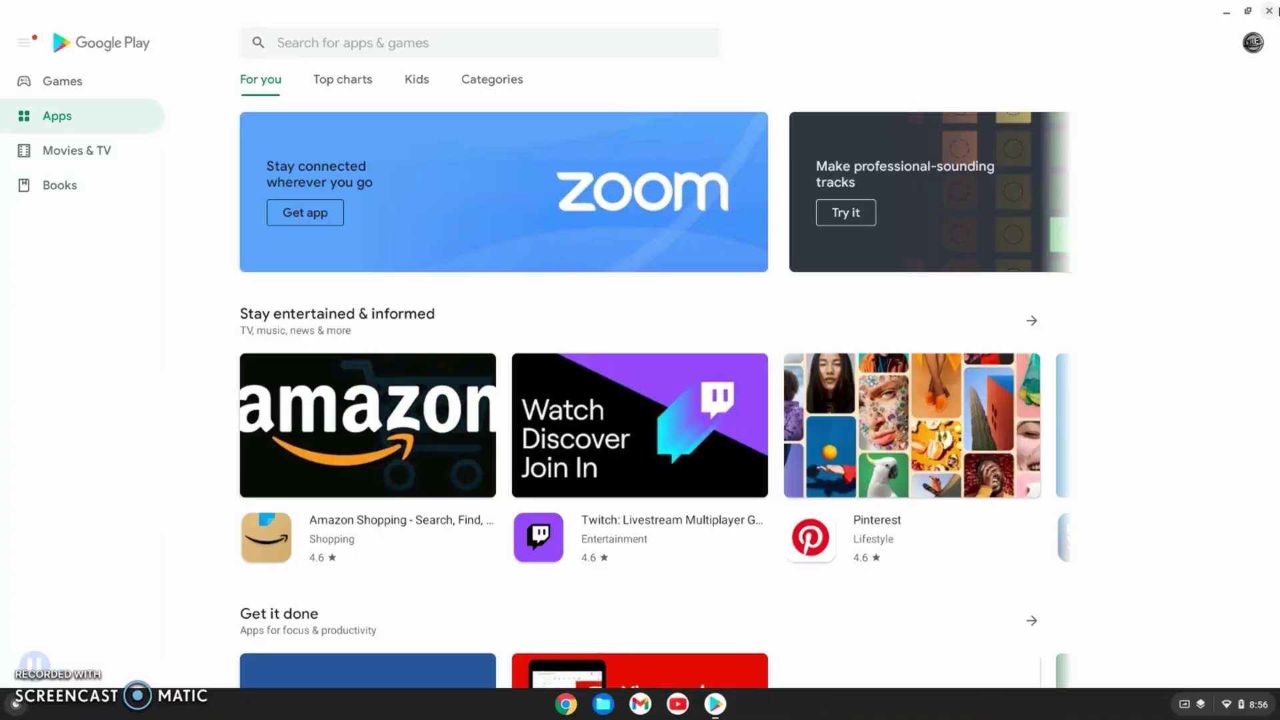
left_click(715, 704)
left_click(677, 704)
Step: Play the first upload on your YouTube channel, rewinding it to about 0:19
left_click(965, 81)
left_click(825, 174)
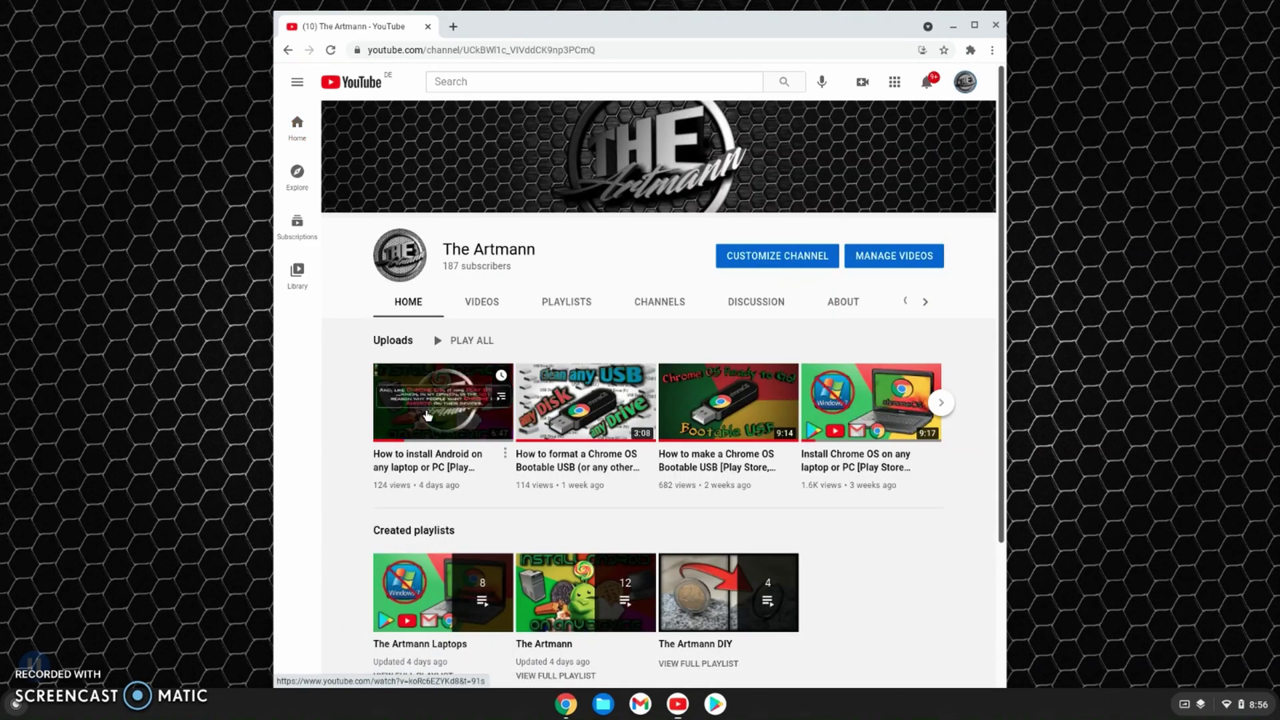
left_click(443, 400)
left_click(344, 329)
left_click_drag(359, 329, 318, 329)
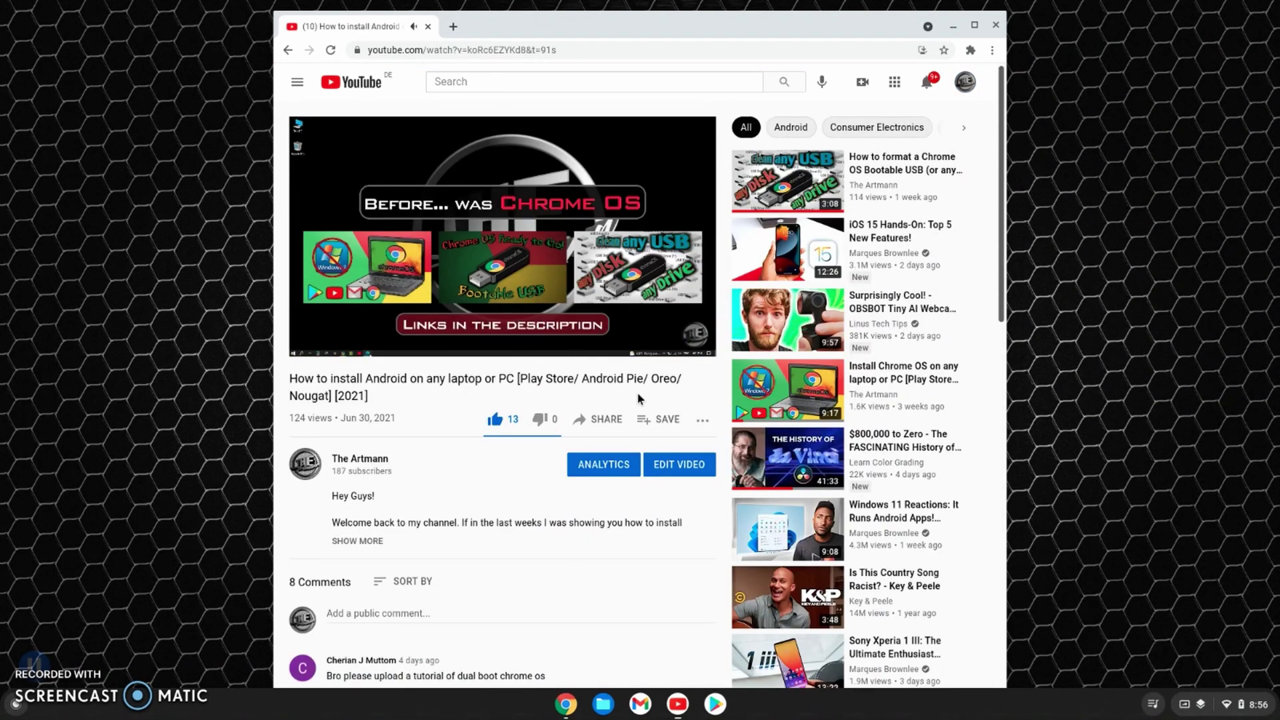
Step: Set the video quality to 1080p and scroll down to the comments
left_click(614, 343)
left_click(623, 308)
left_click(626, 267)
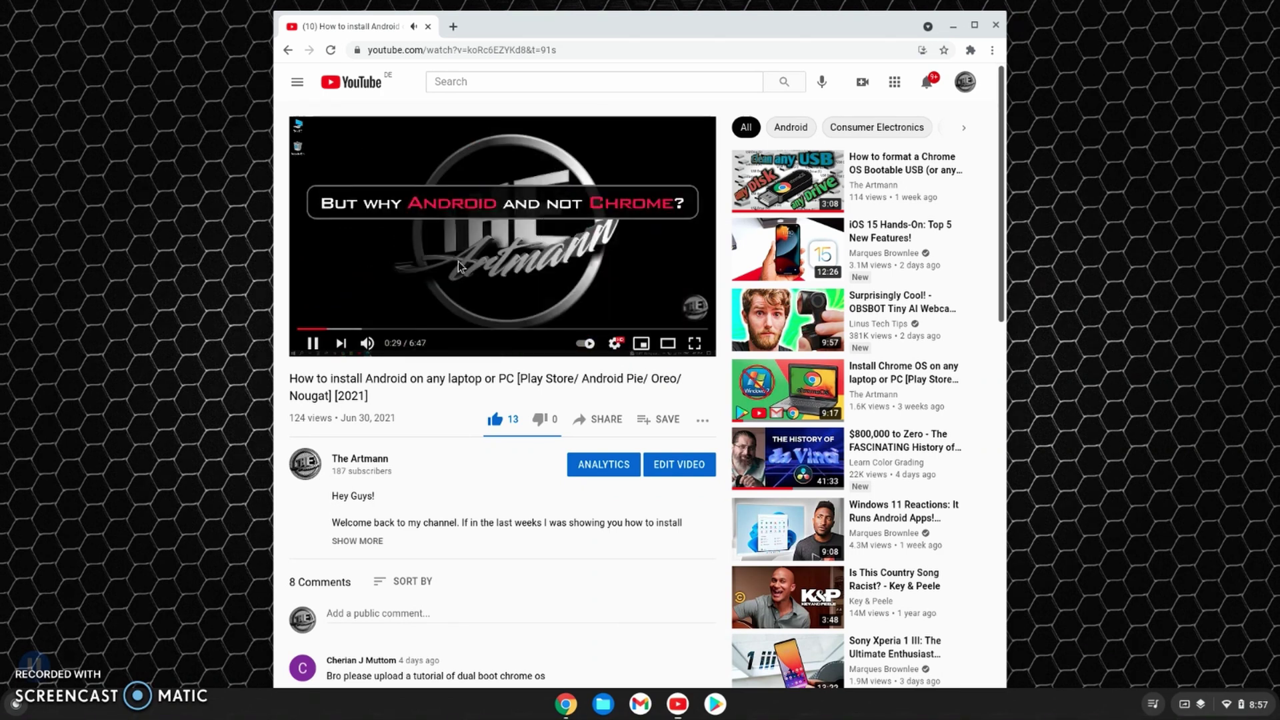
scroll(517, 554, "down", 2)
left_click_drag(569, 551, 327, 533)
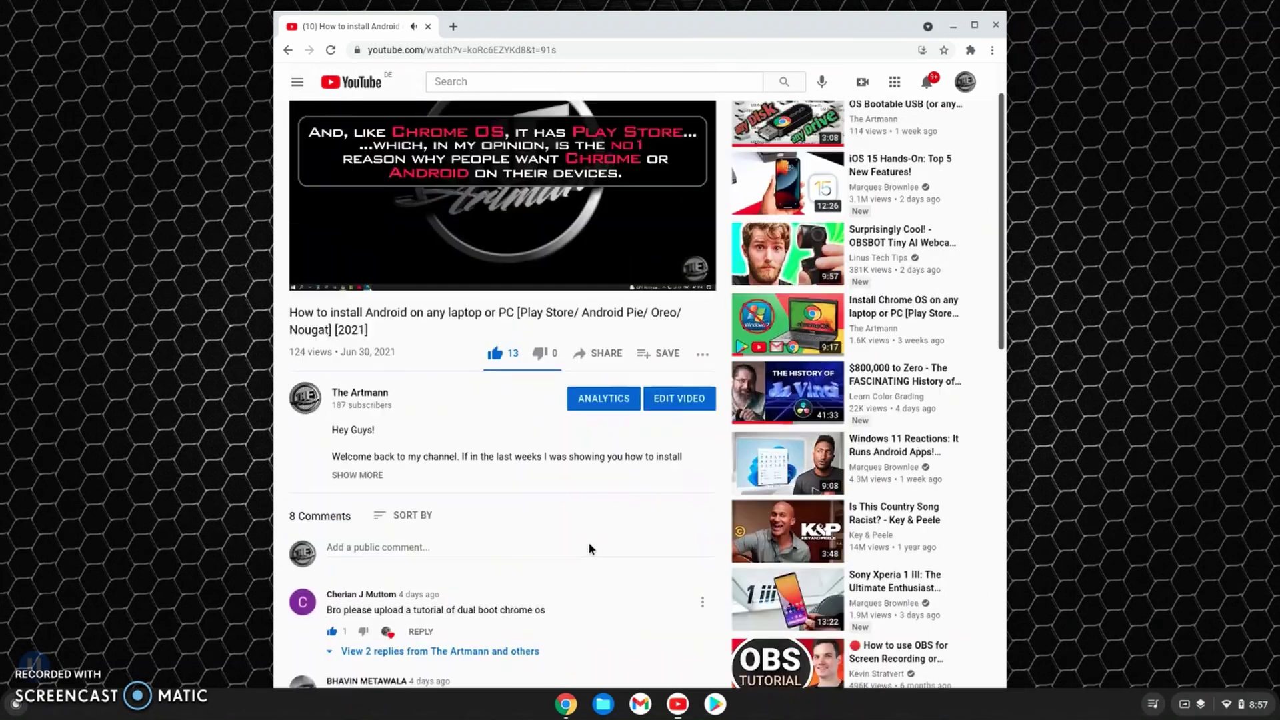